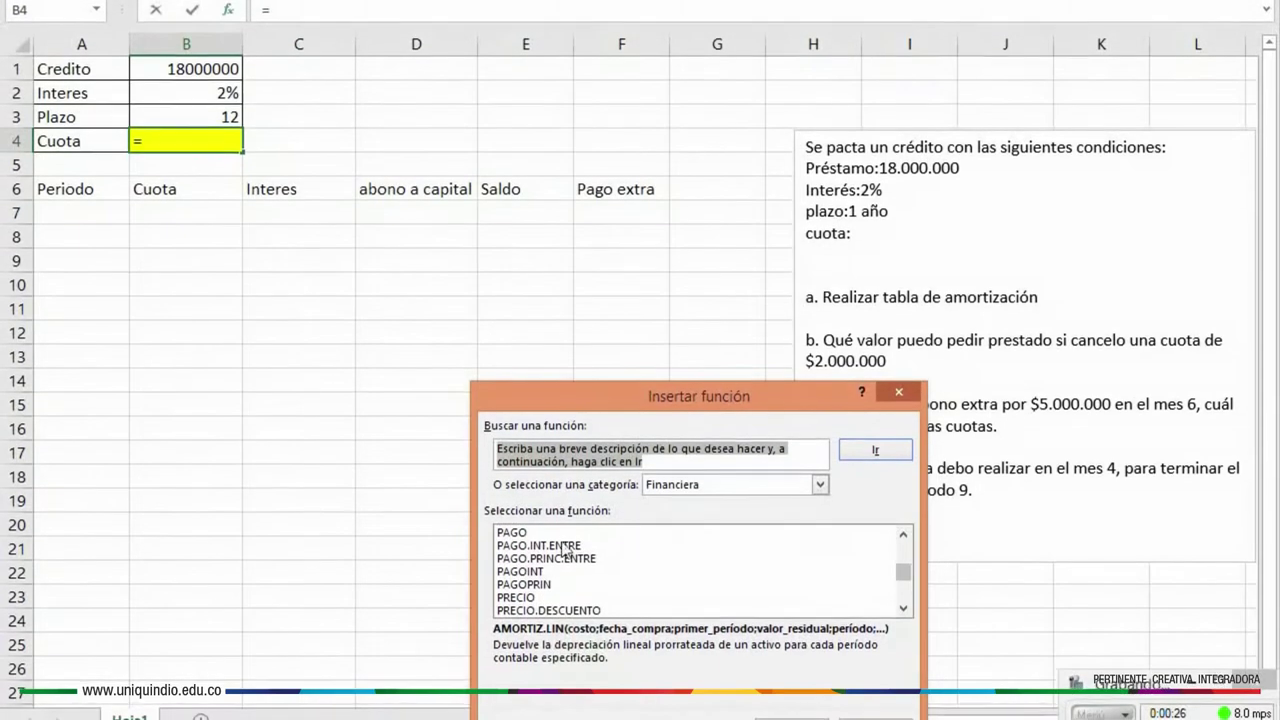
Calculate the loan instalment in B4 with the PAGO function, using B2 as Tasa, B3 as Nper and -B1 as Va
double_click(512, 533)
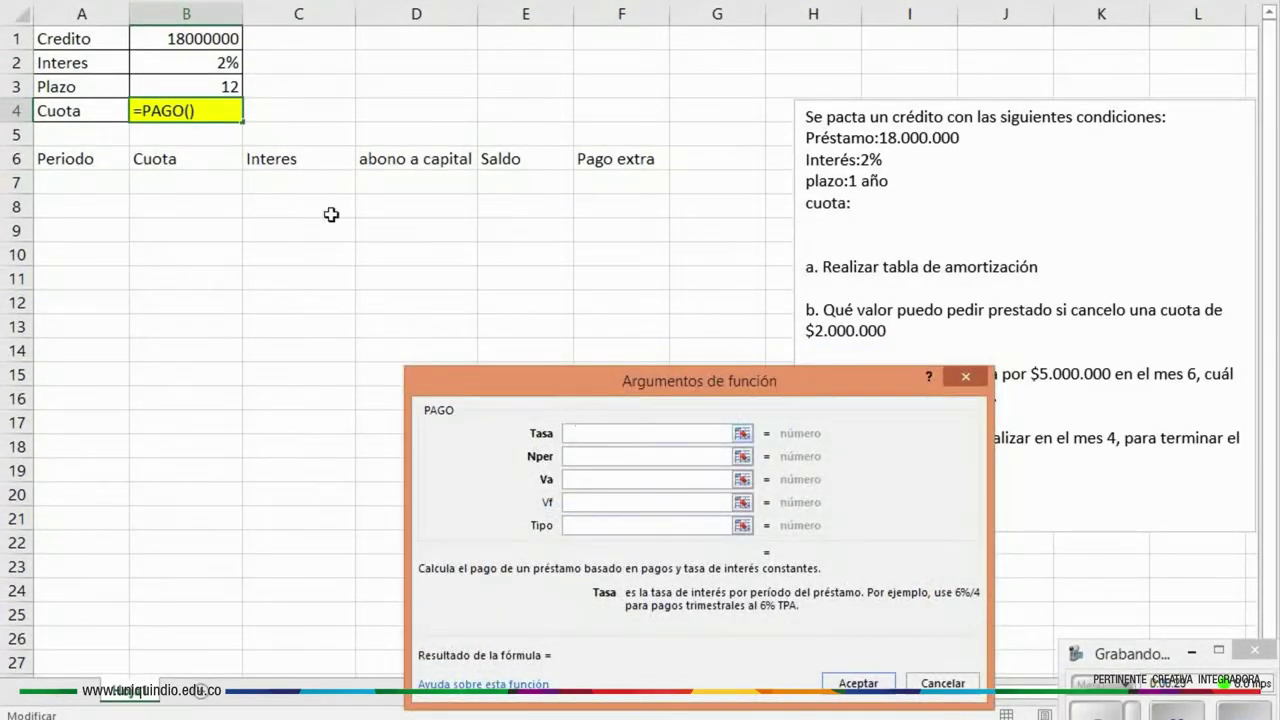
click(212, 62)
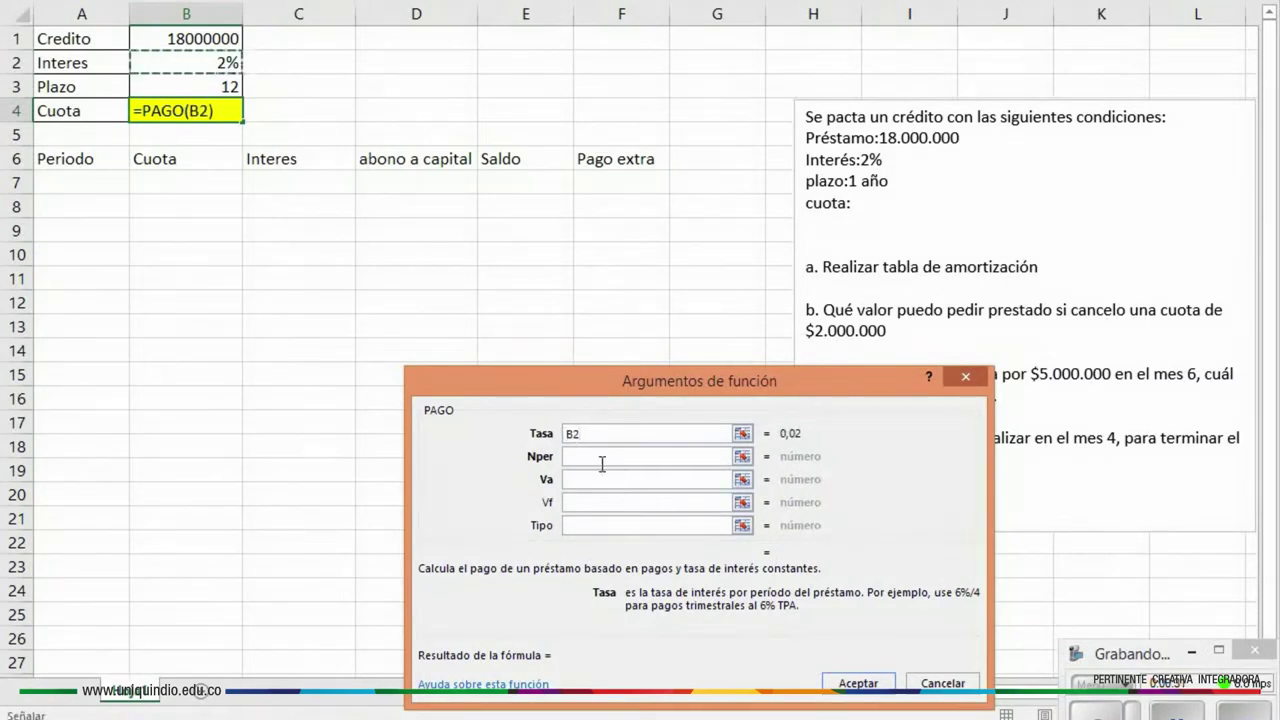
click(599, 458)
click(191, 88)
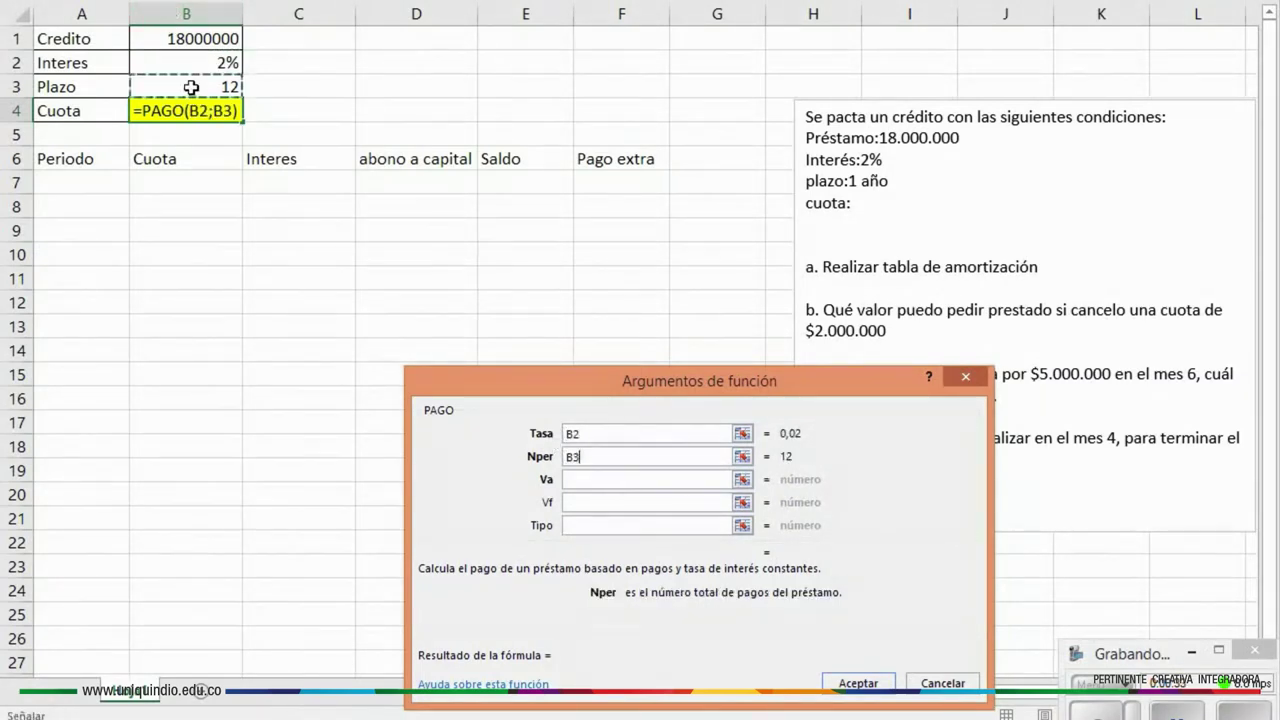
click(582, 480)
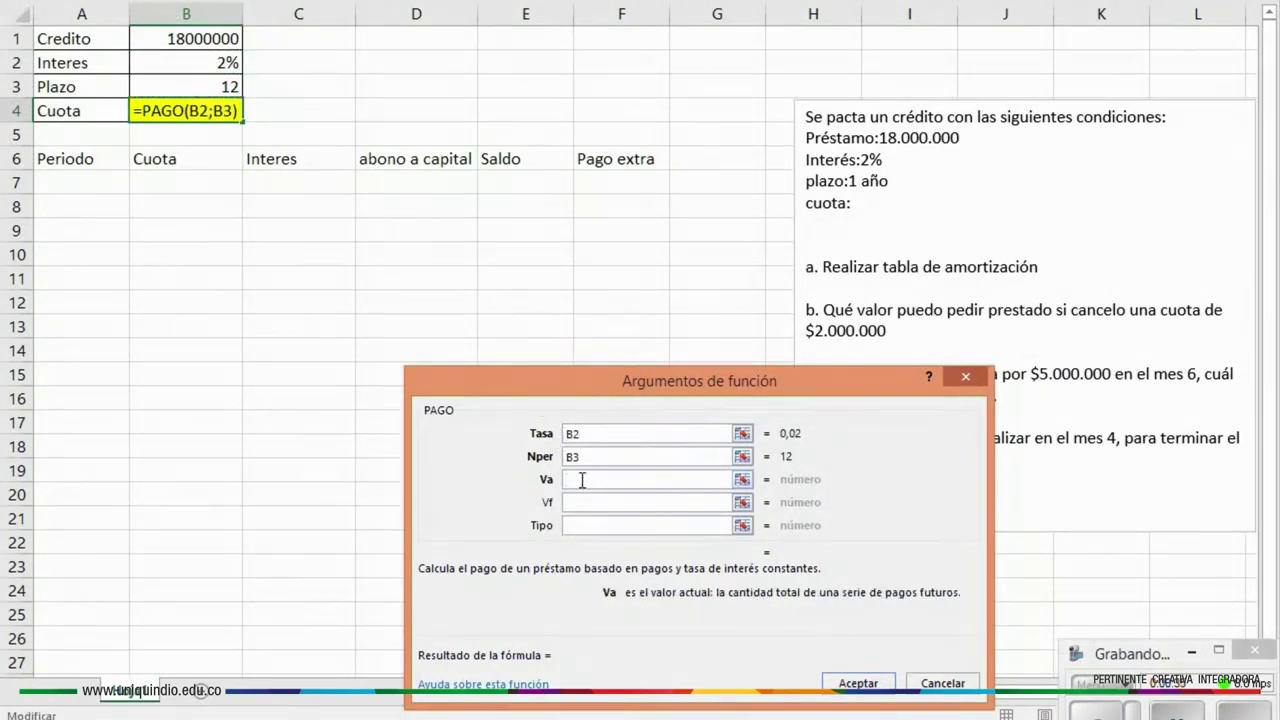
text(-)
click(164, 38)
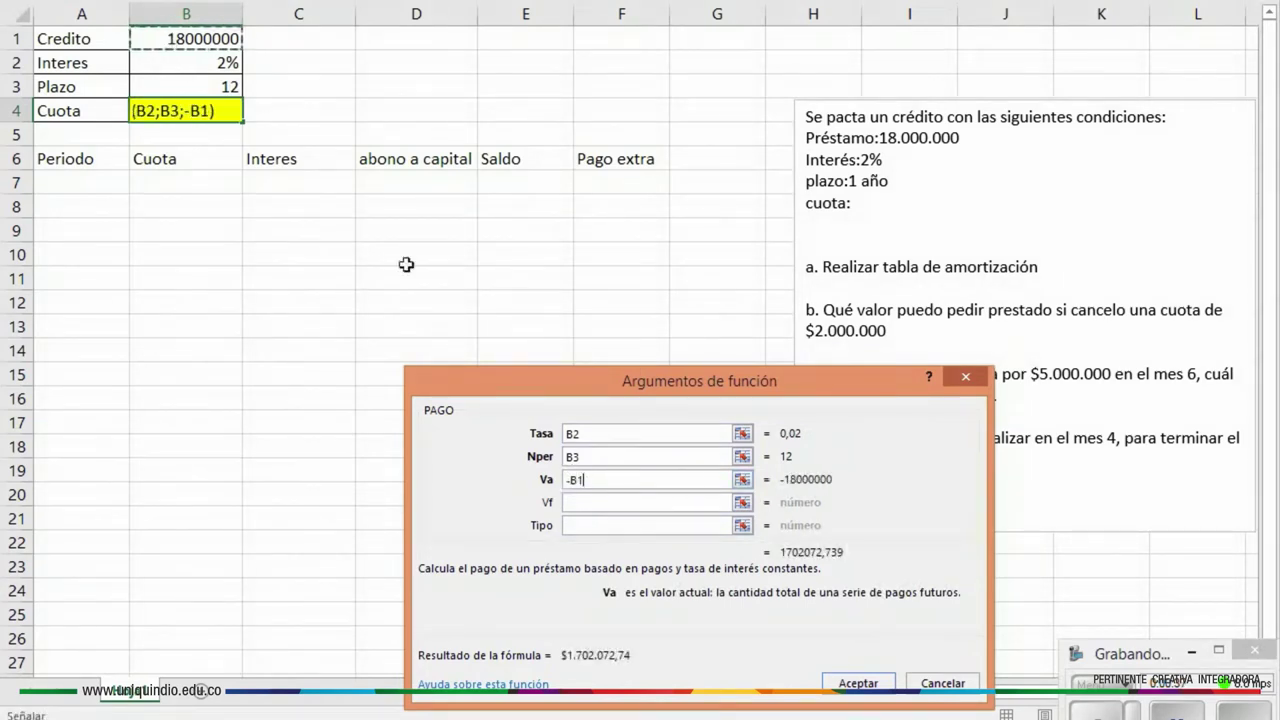
click(848, 683)
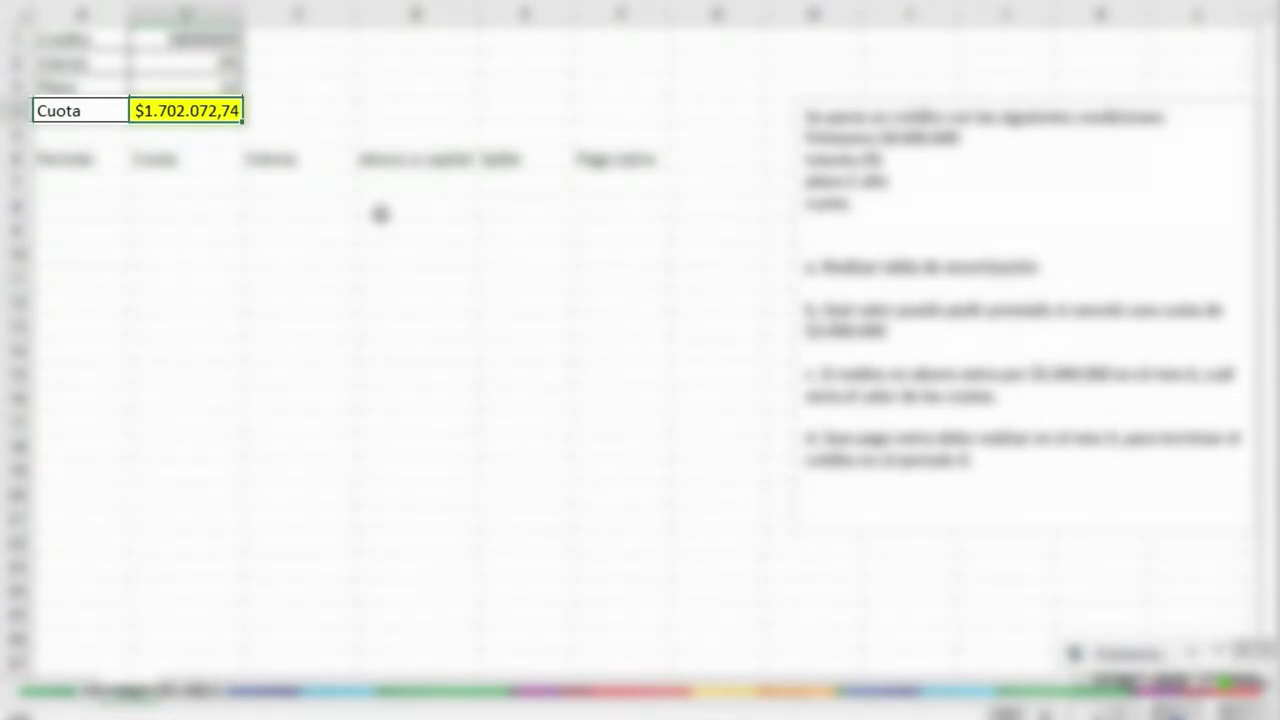
Enter the instalment as the fixed value 1702072,74 in cell B5
click(183, 136)
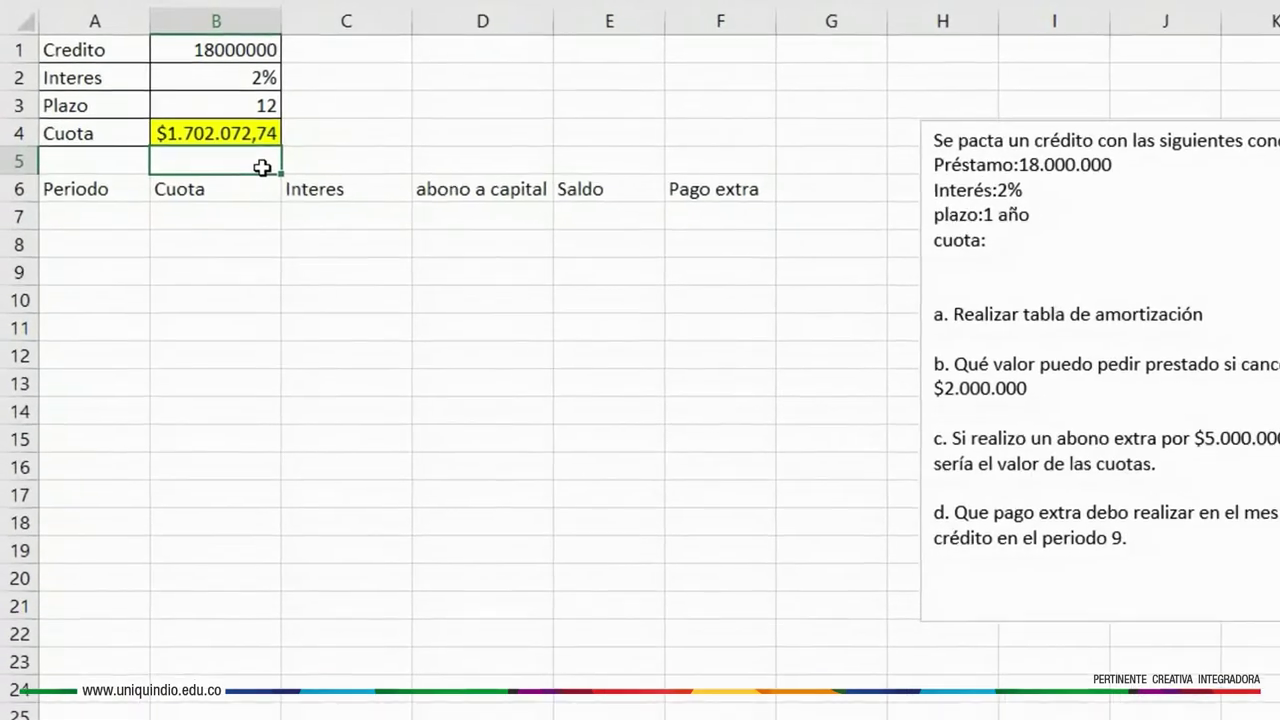
text(1702072,74)
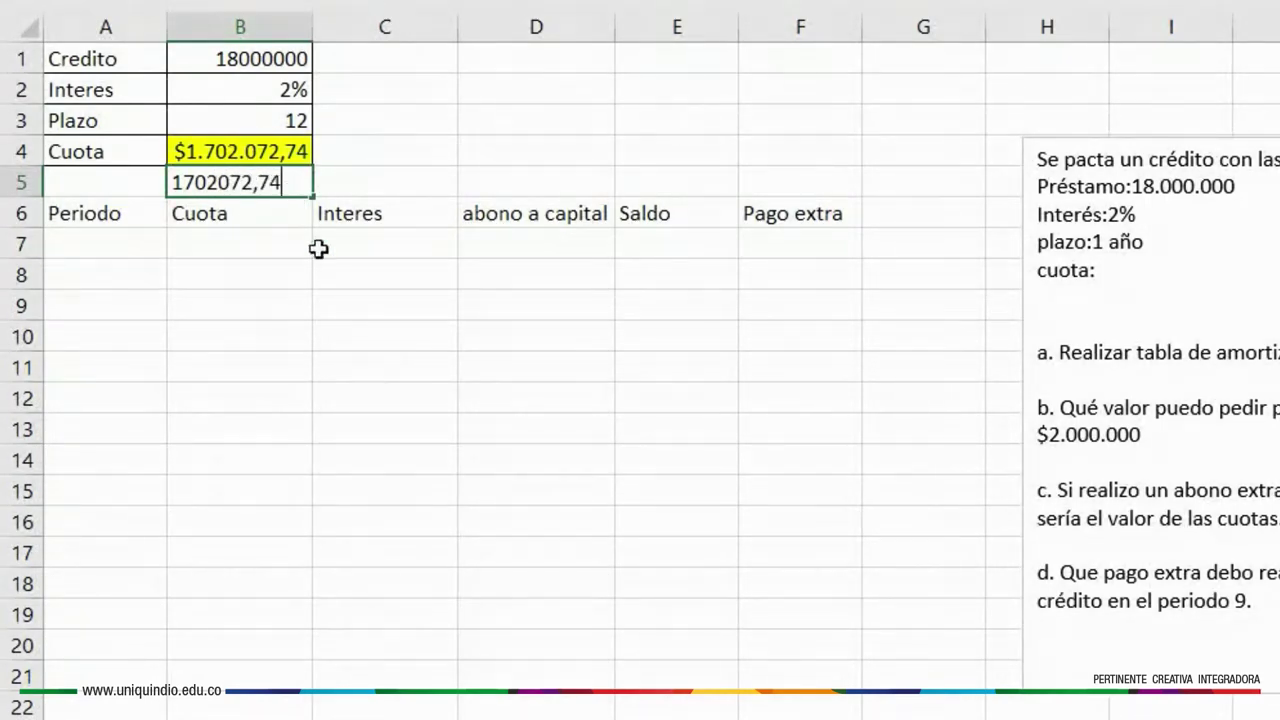
click(355, 265)
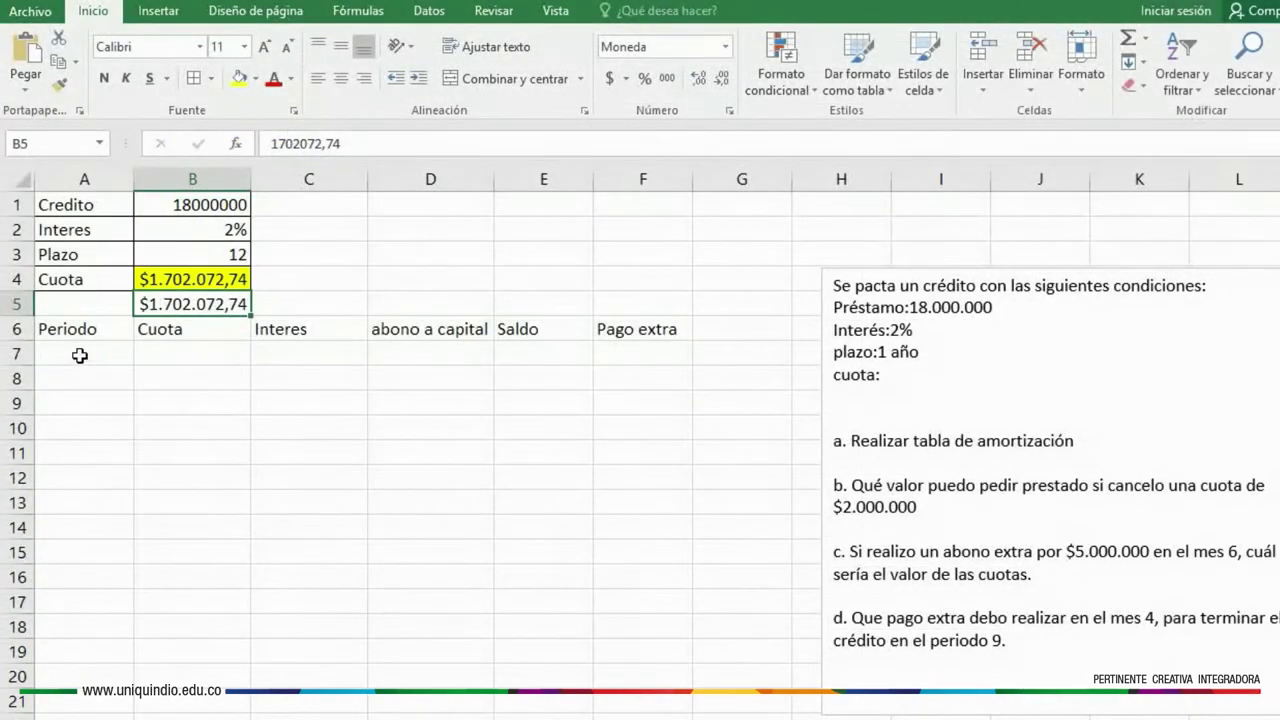
Fill the Periodo column from A7 to A19 with the series 0 to 12 and centre the numbers
click(122, 345)
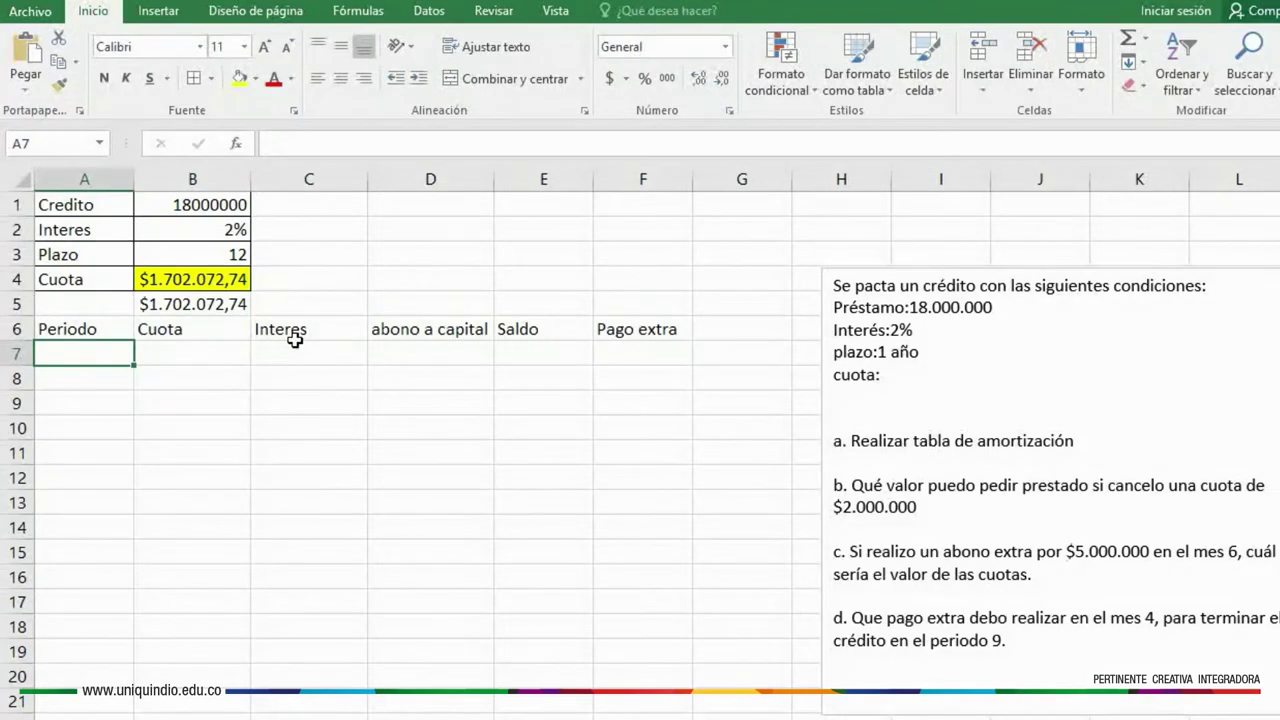
text(0)
key(Return)
text(1)
key(Return)
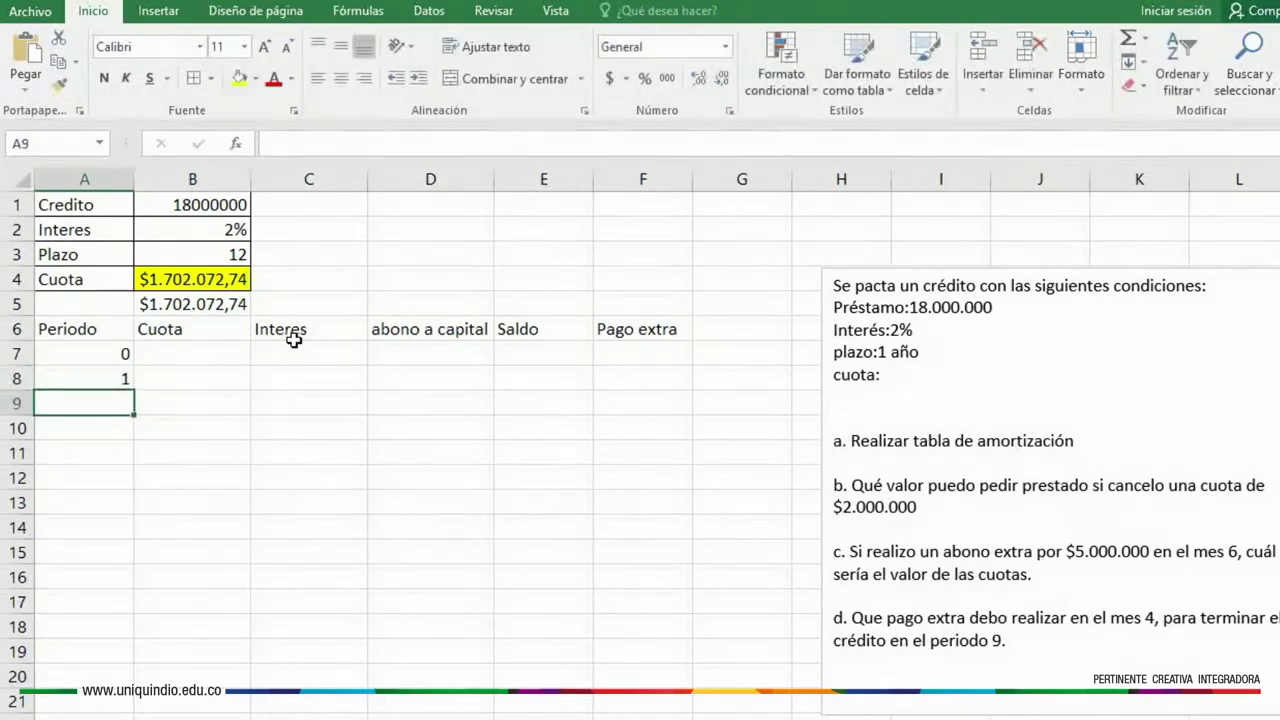
drag(117, 351, 104, 668)
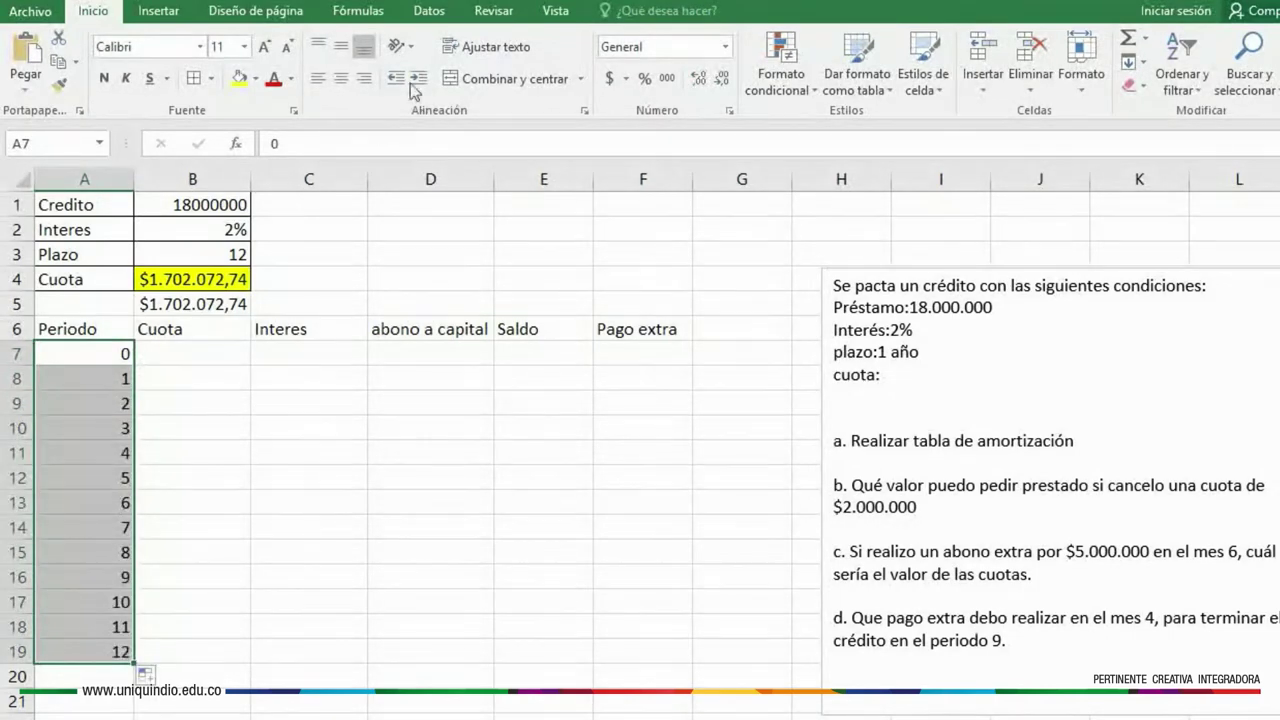
click(341, 78)
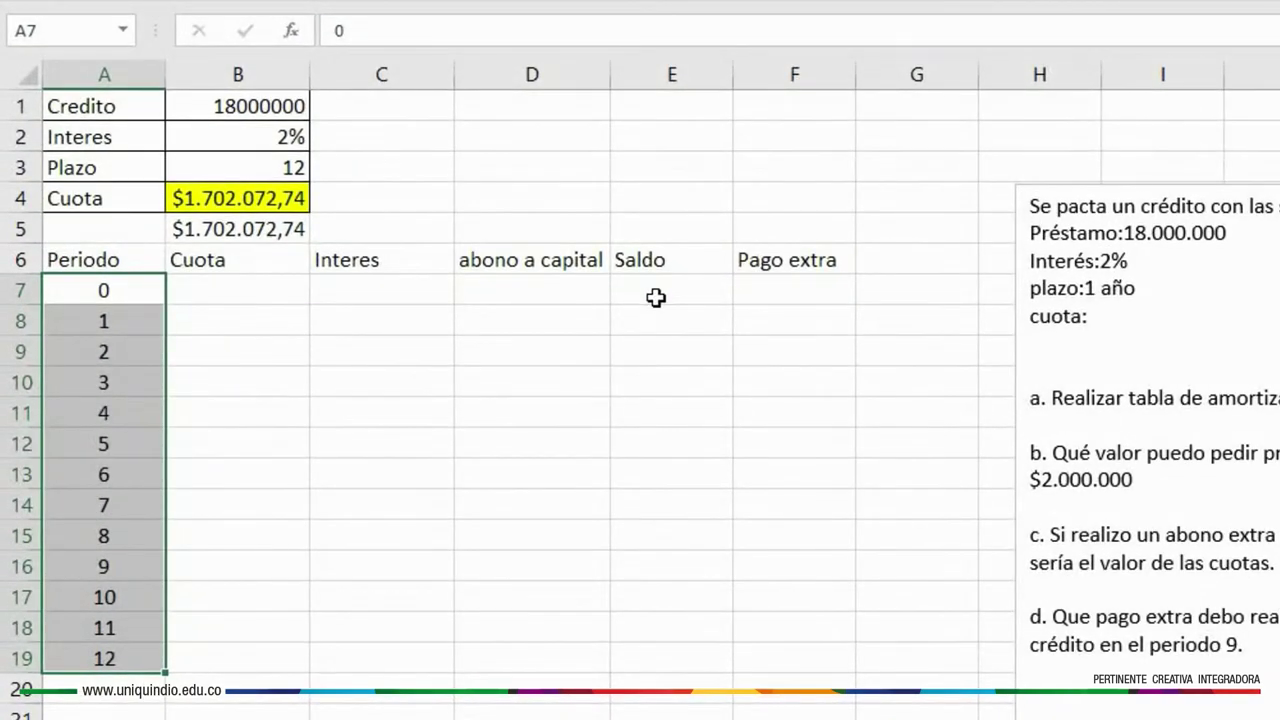
Set the Saldo for period 0 in E7 to the credit amount with the formula =B1
click(656, 293)
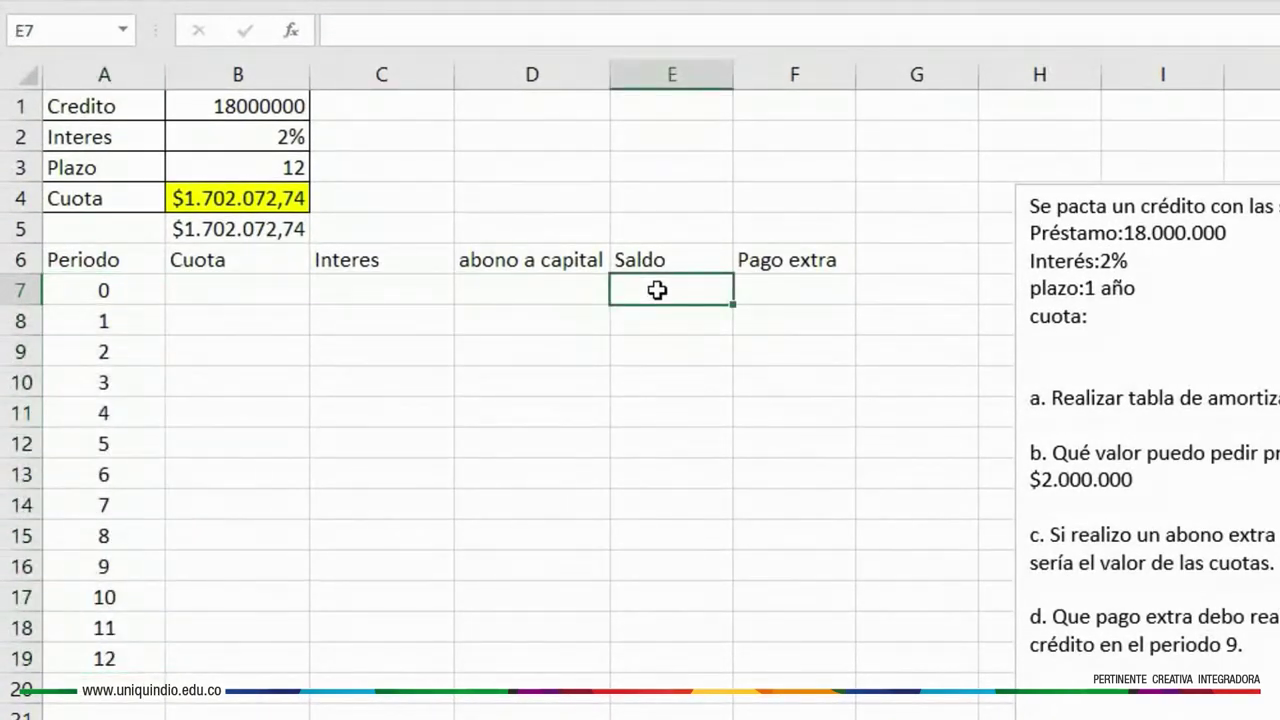
text(=)
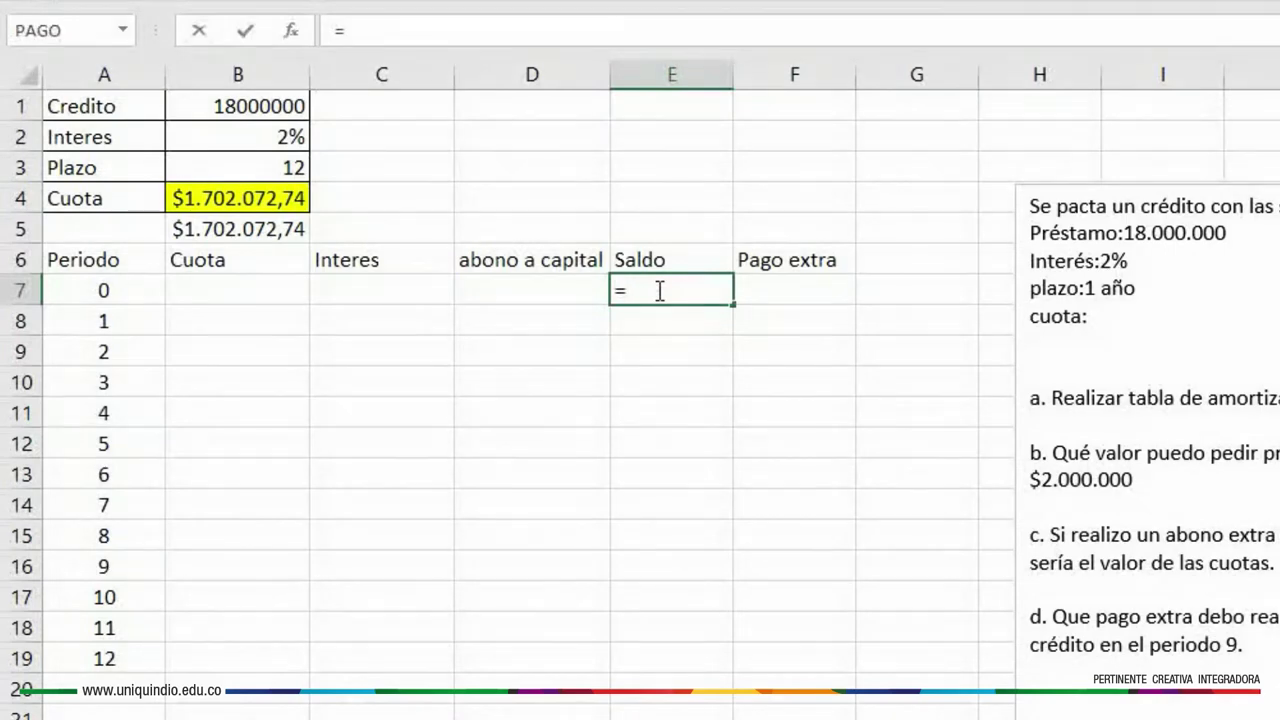
click(286, 107)
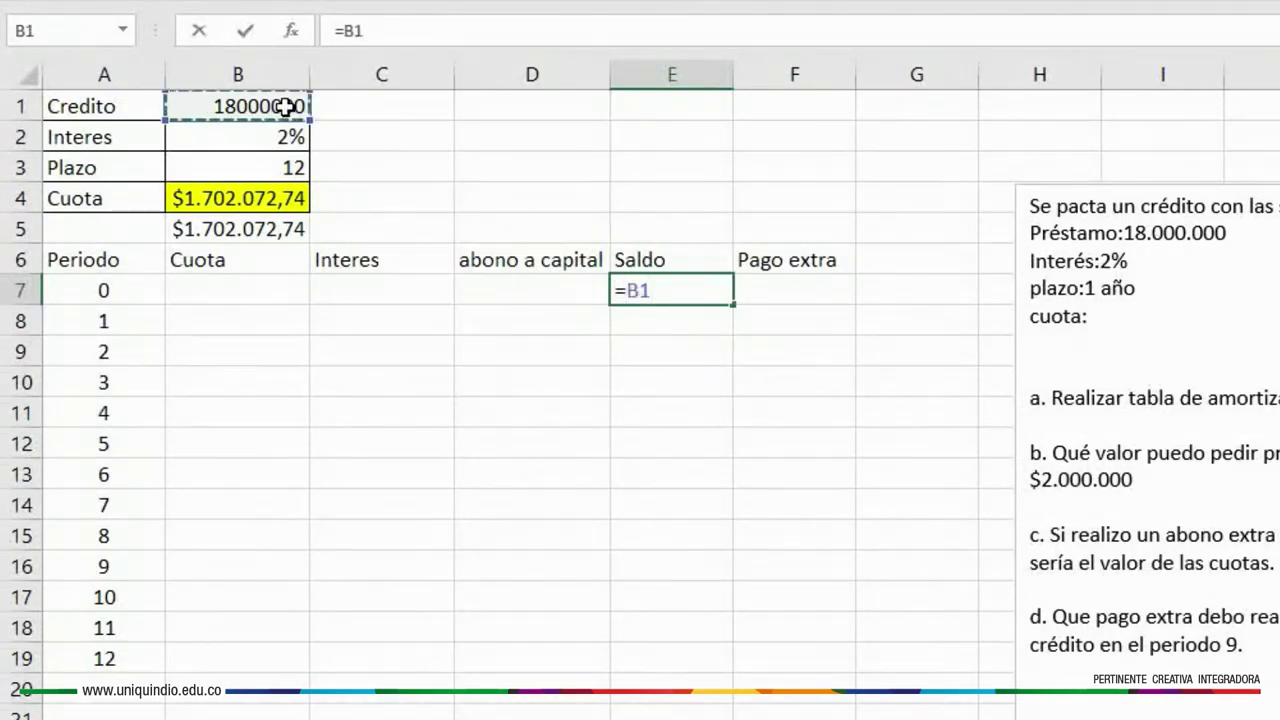
key(Return)
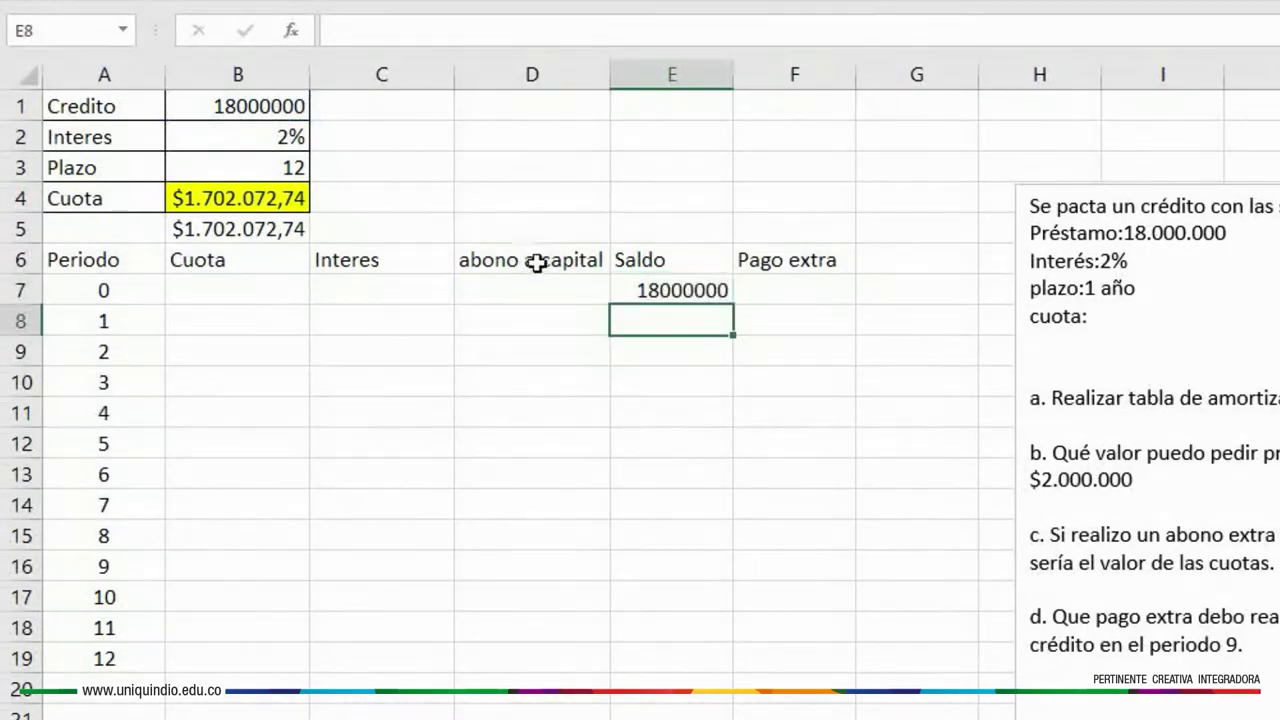
Set the Cuota for period 1 in B8 to the fixed instalment with the absolute reference =$B$5
click(226, 326)
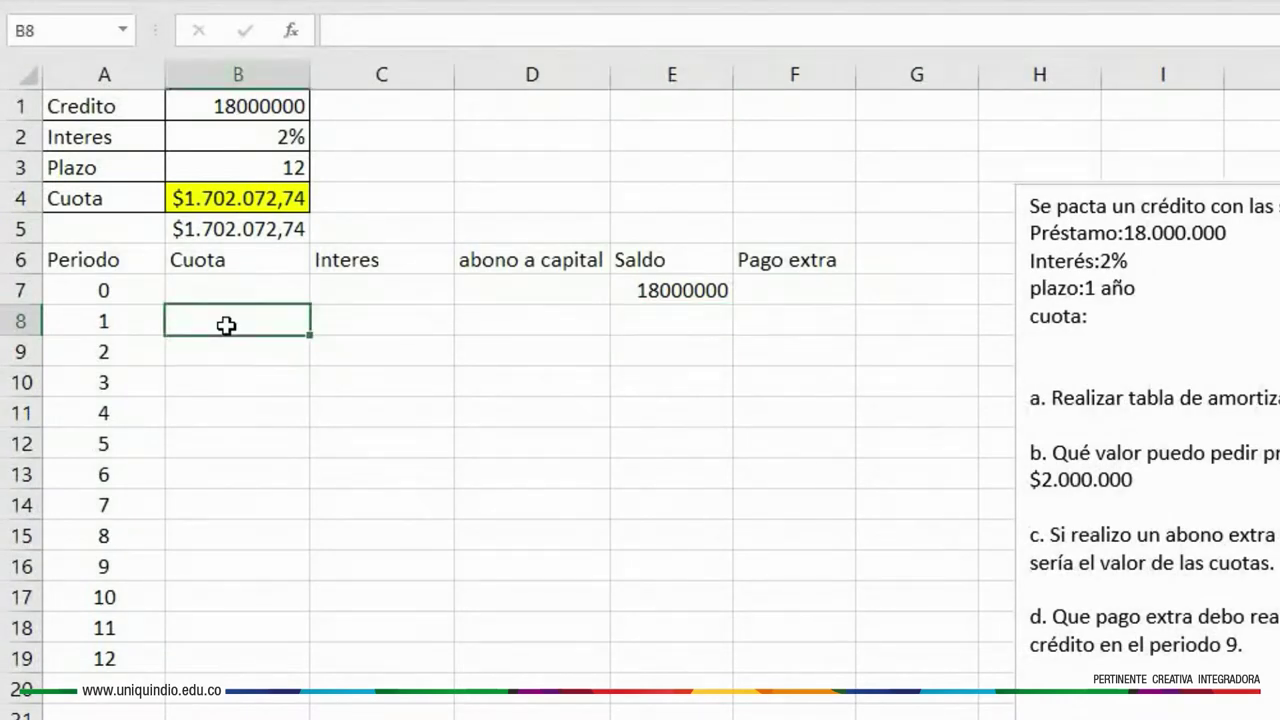
text(=)
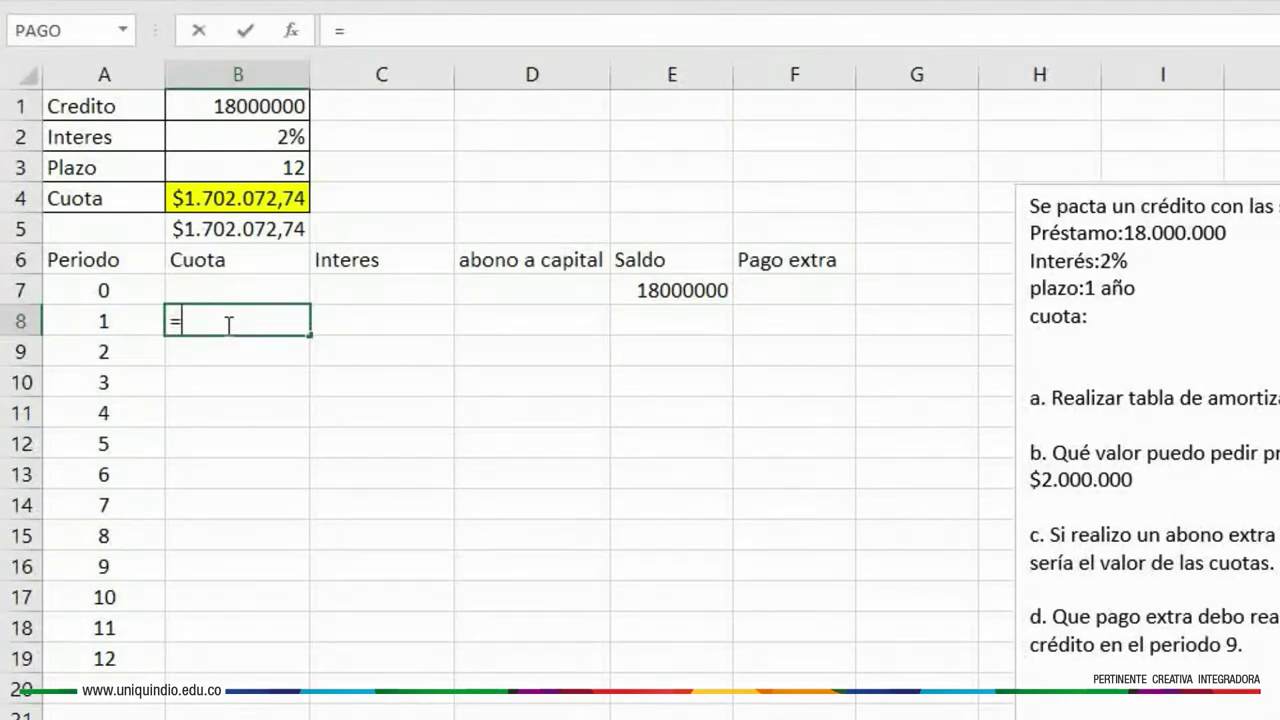
click(229, 227)
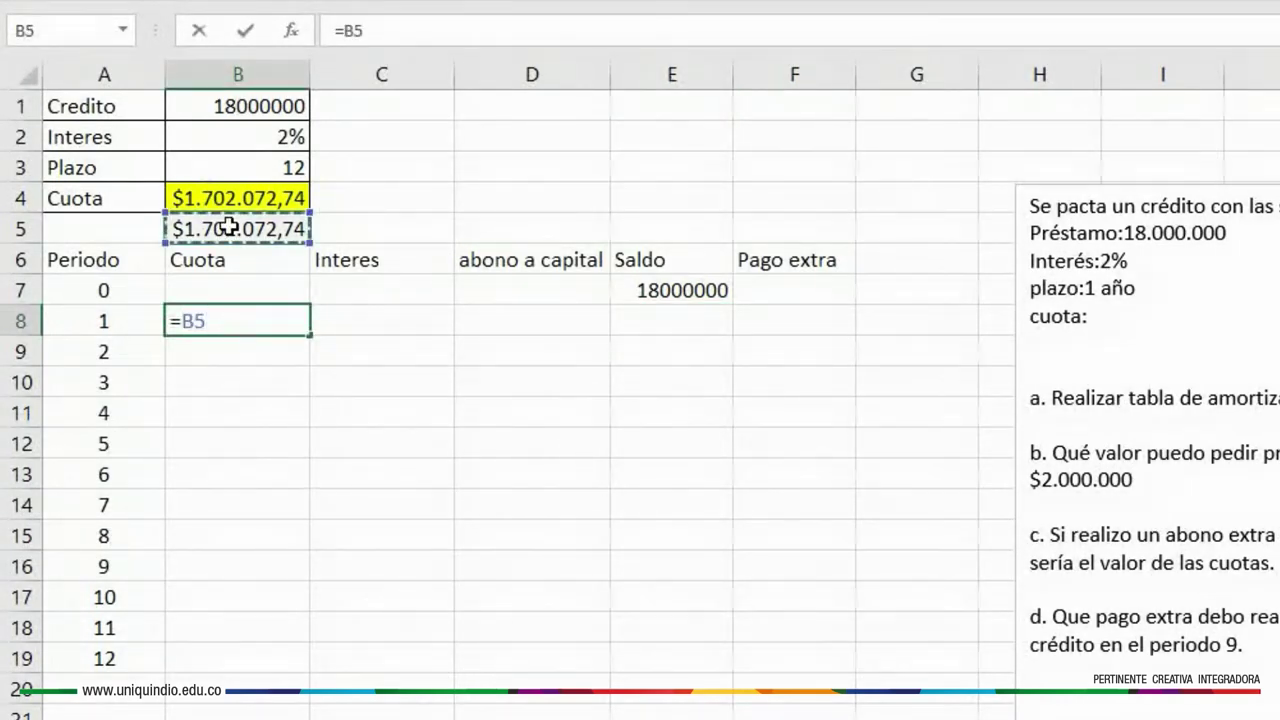
drag(362, 31, 343, 31)
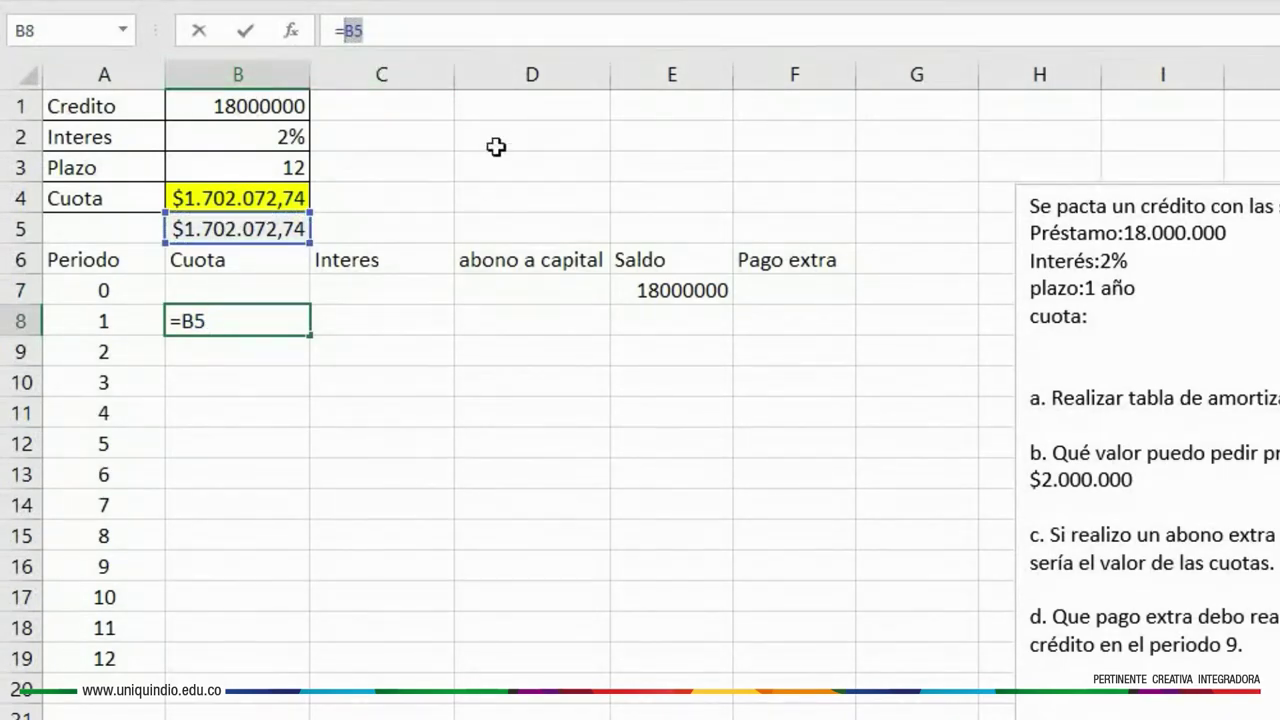
key(F4)
key(Return)
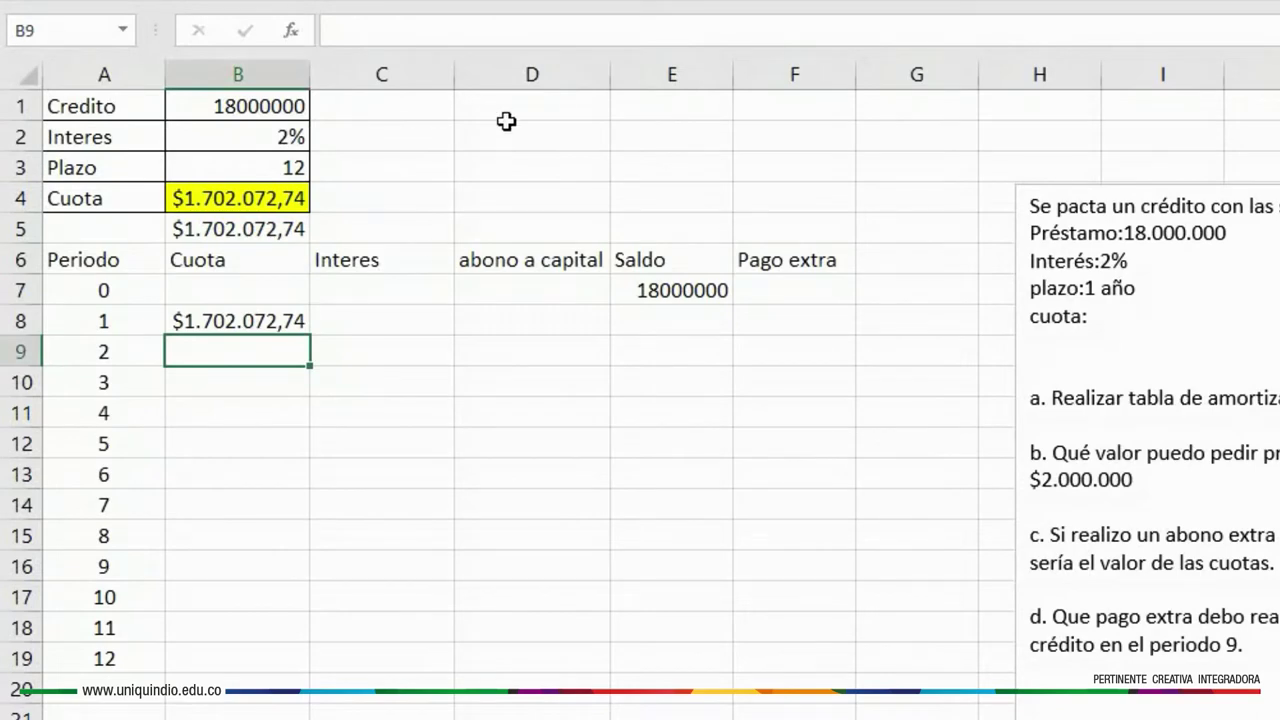
Calculate the Interes for period 1 in C8 with =E7*$B$2, keeping the rate reference absolute
click(374, 323)
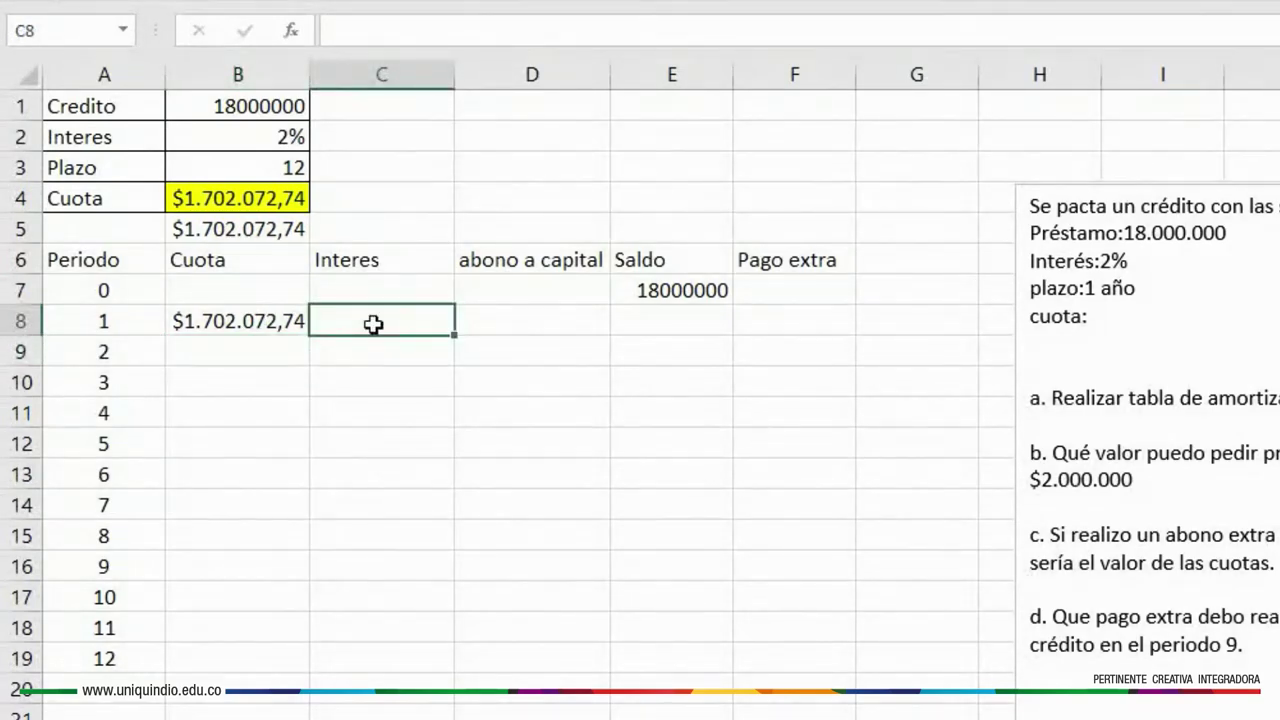
text(=)
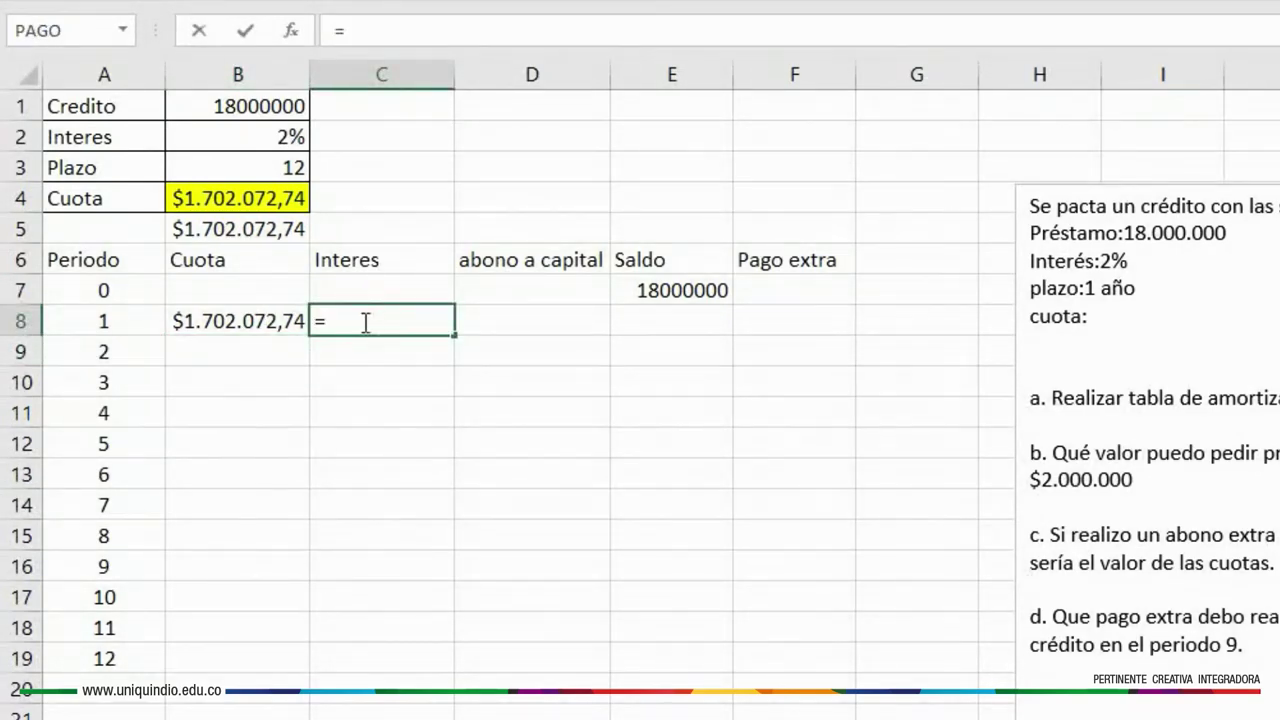
click(652, 290)
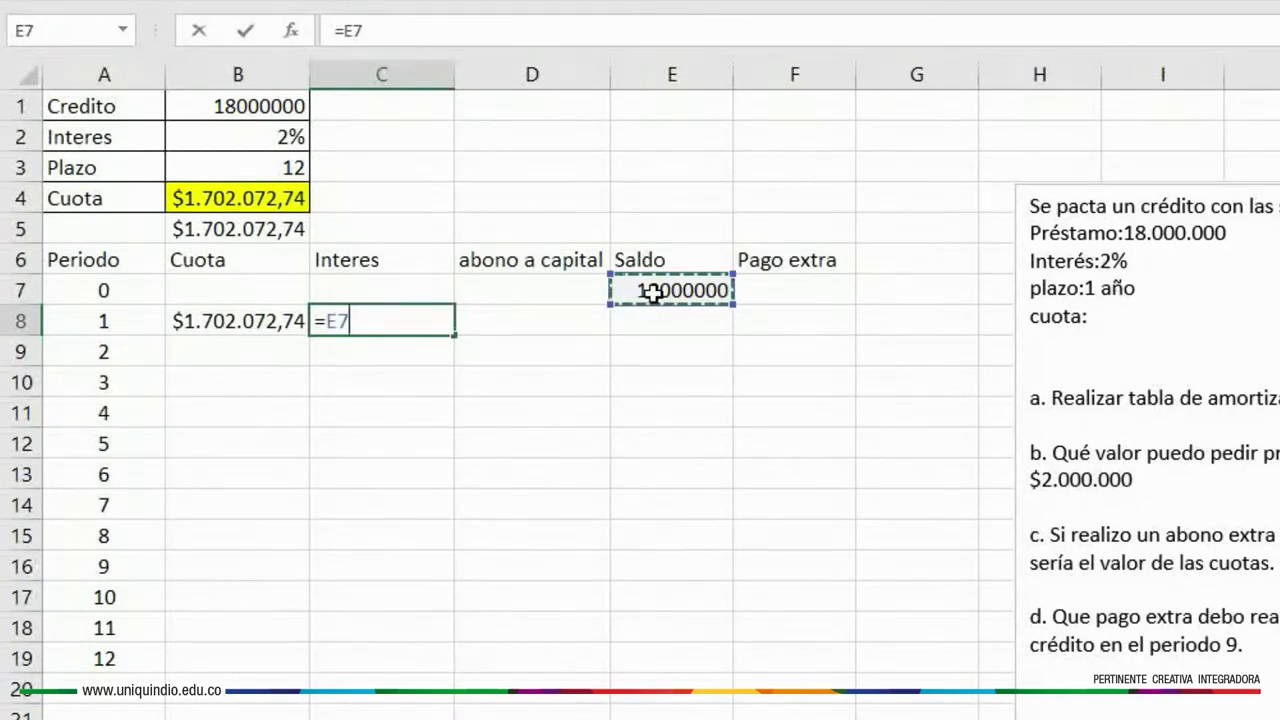
text(*)
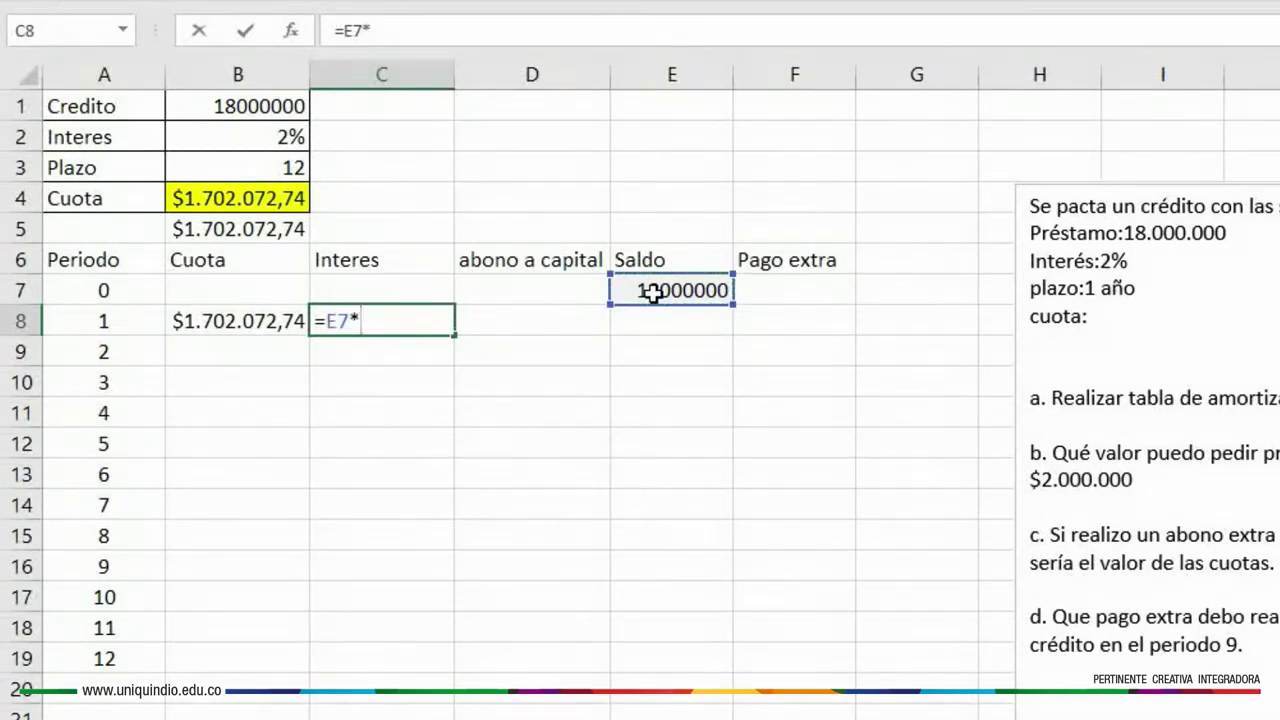
click(266, 136)
double_click(388, 29)
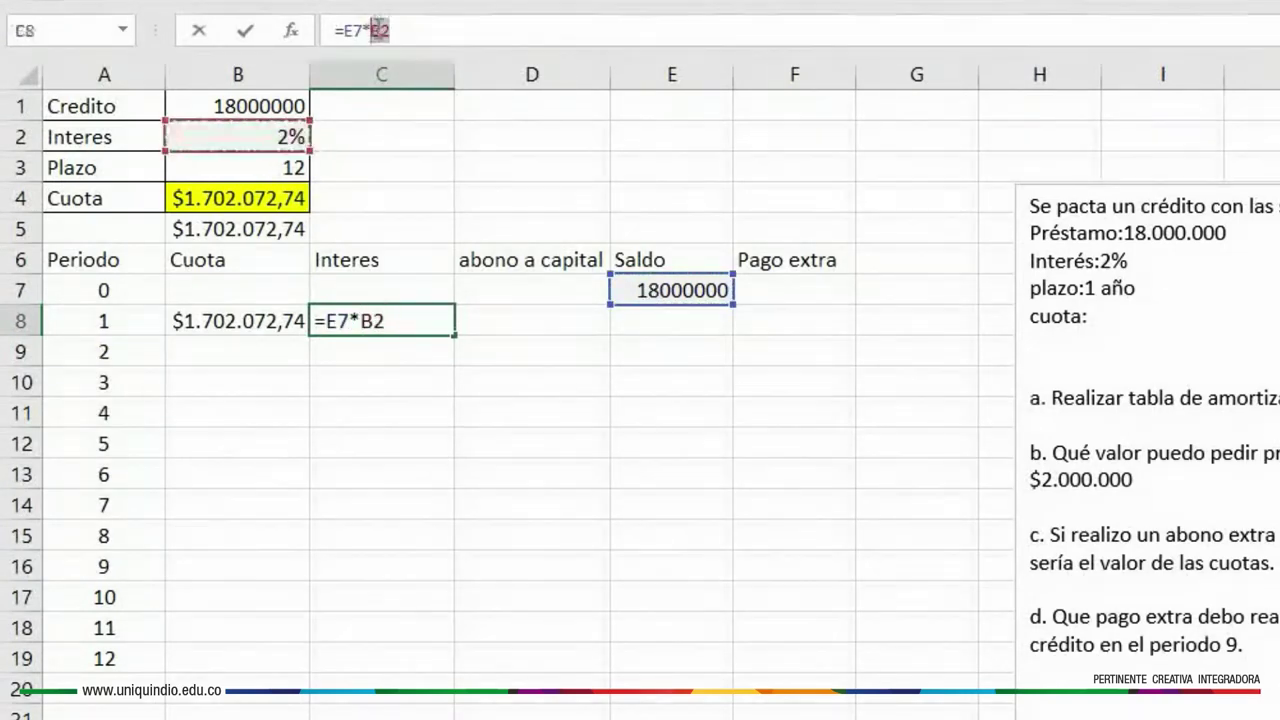
key(F4)
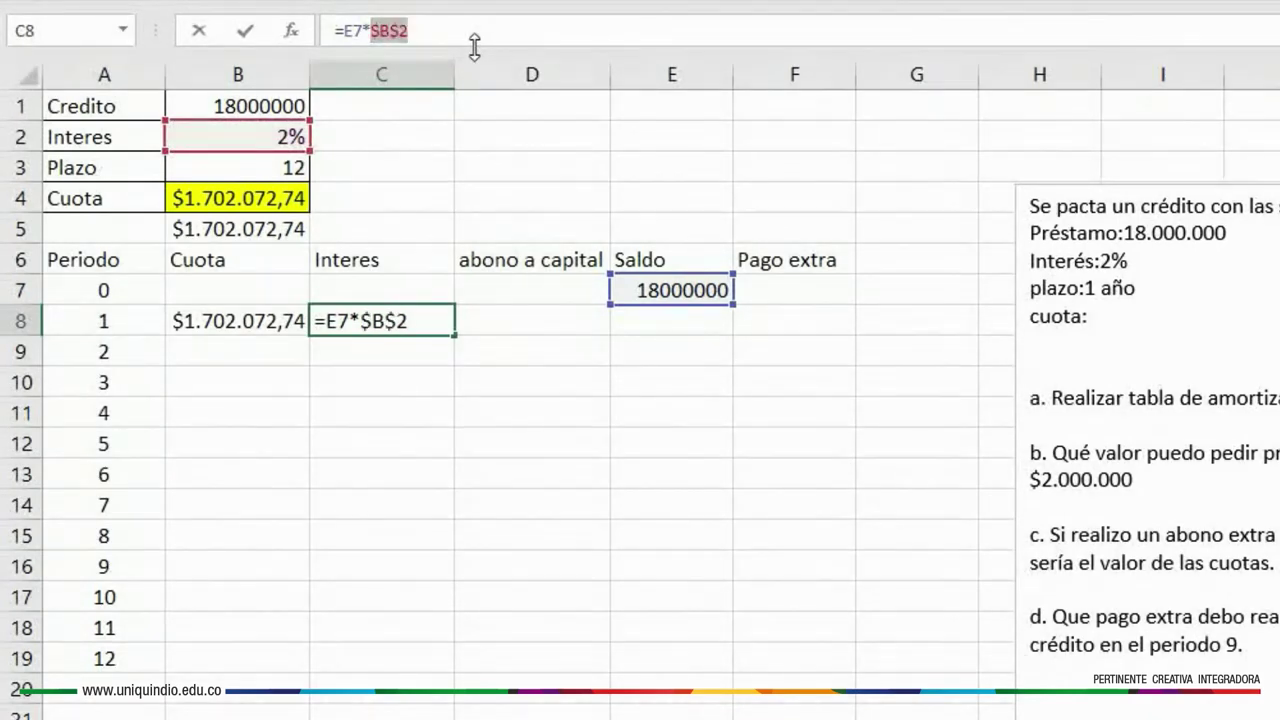
key(Return)
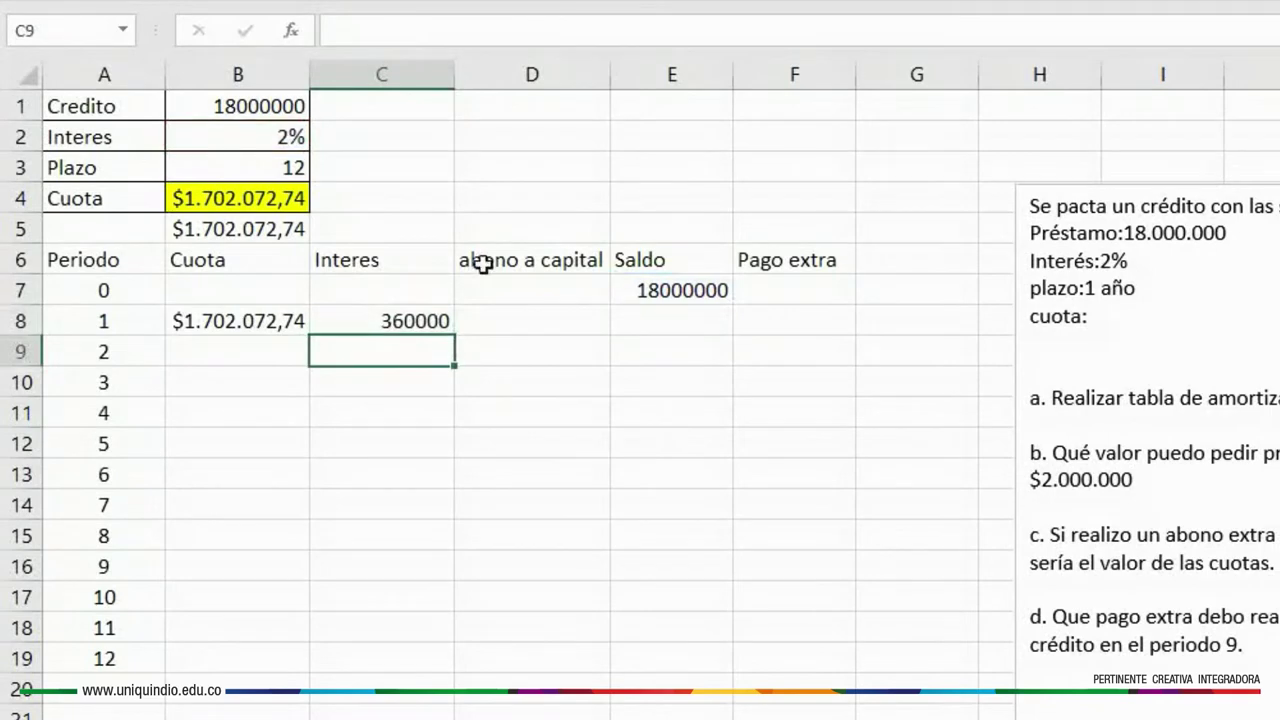
Calculate the abono a capital for period 1 in D8 as instalment minus interest, =B8-C8
click(520, 313)
text(=E7)
key(BackSpace)
key(BackSpace)
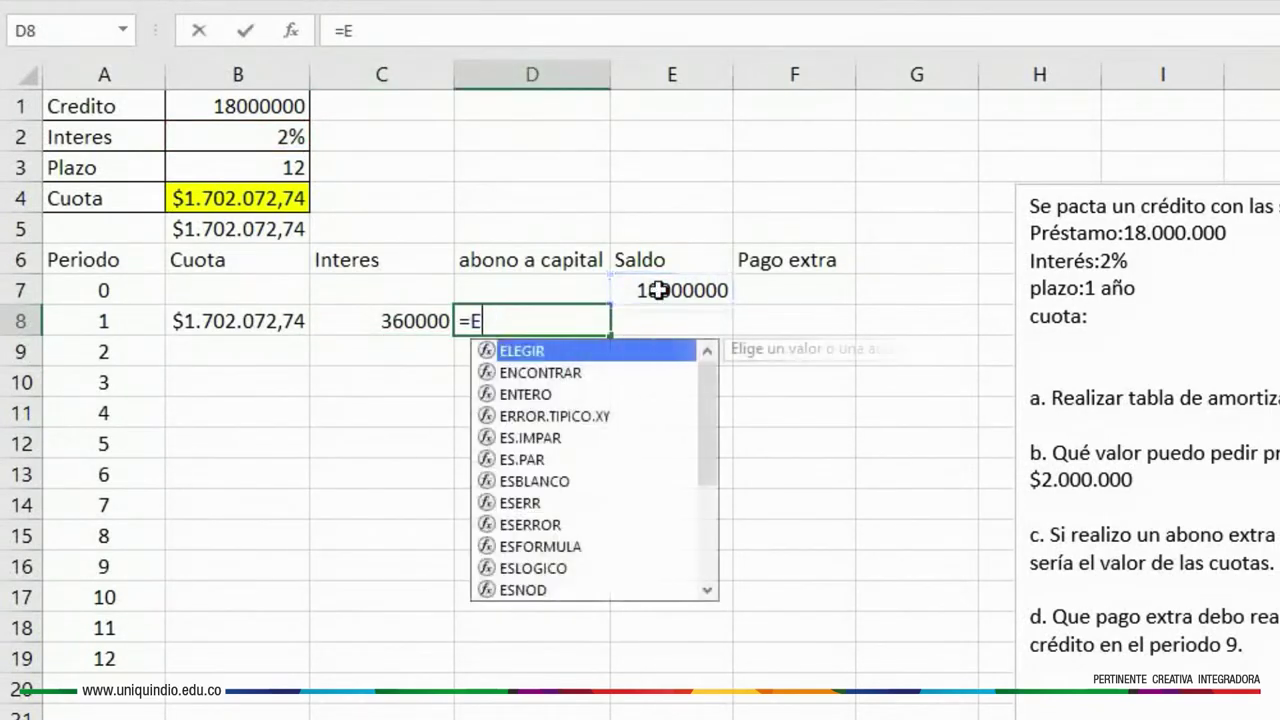
click(270, 320)
text(-)
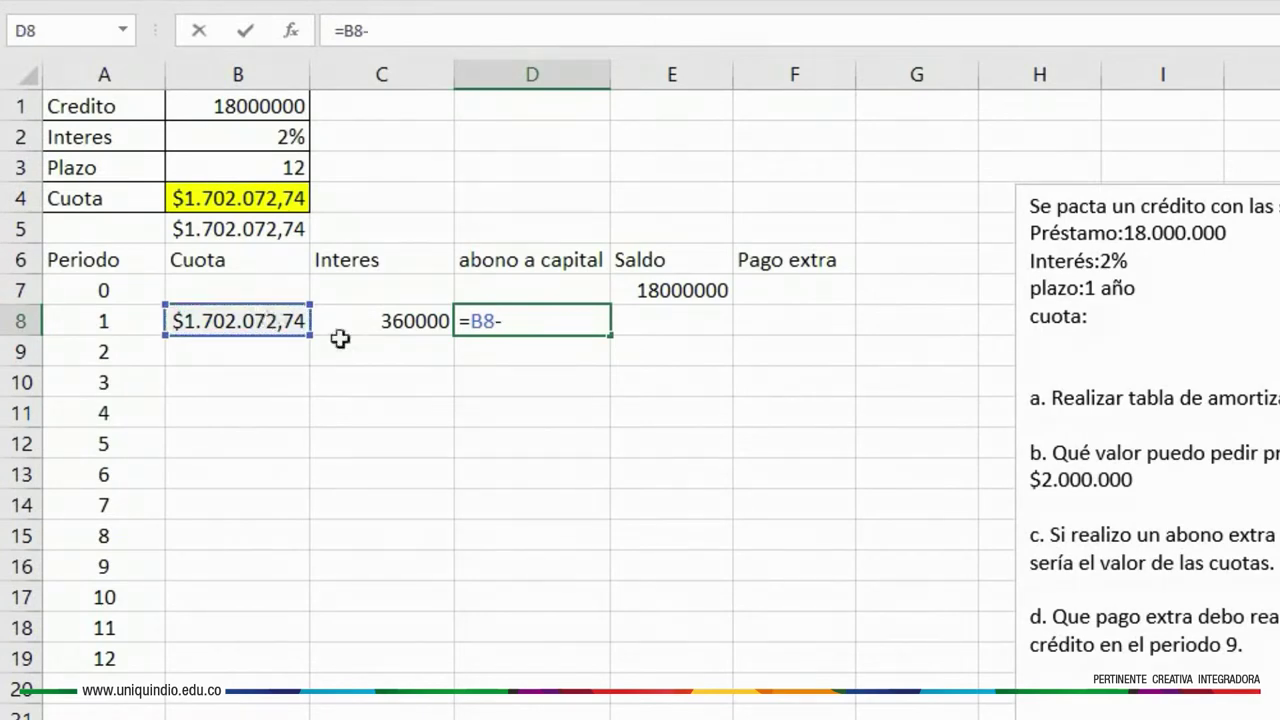
click(388, 318)
key(Return)
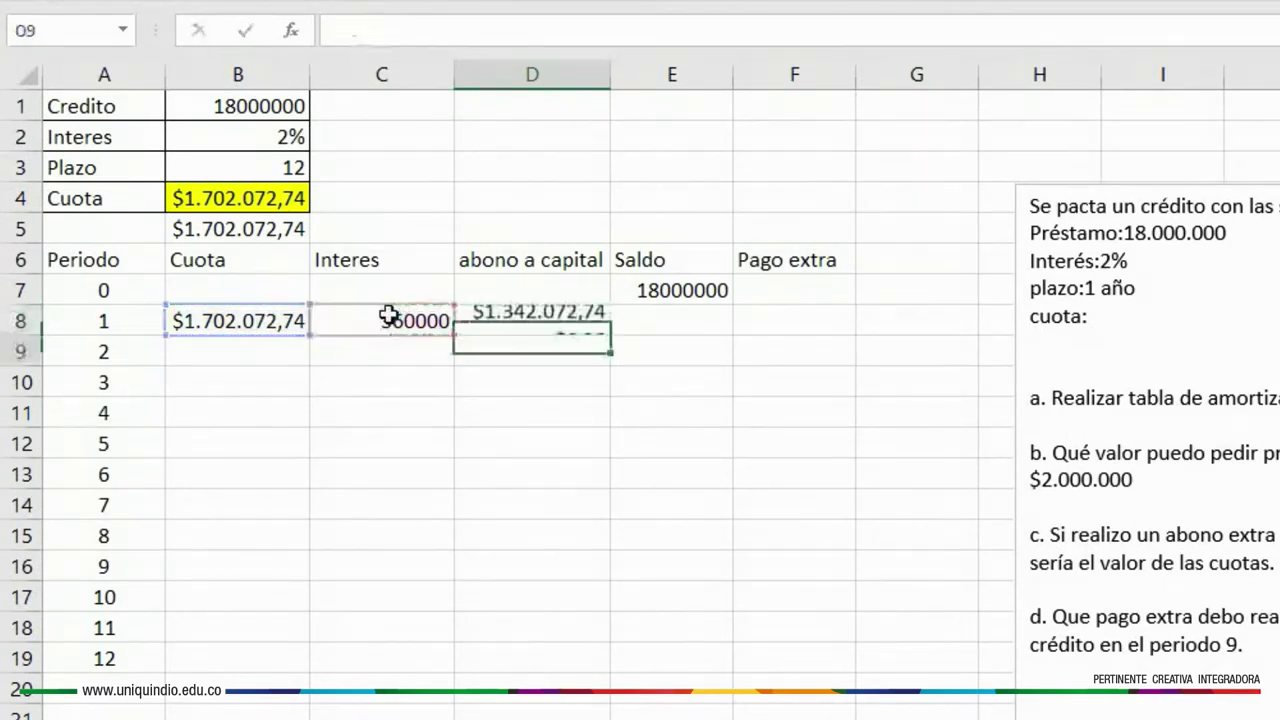
Calculate the Saldo for period 1 in E8 as previous balance minus abono a capital, =E7-D8
click(664, 319)
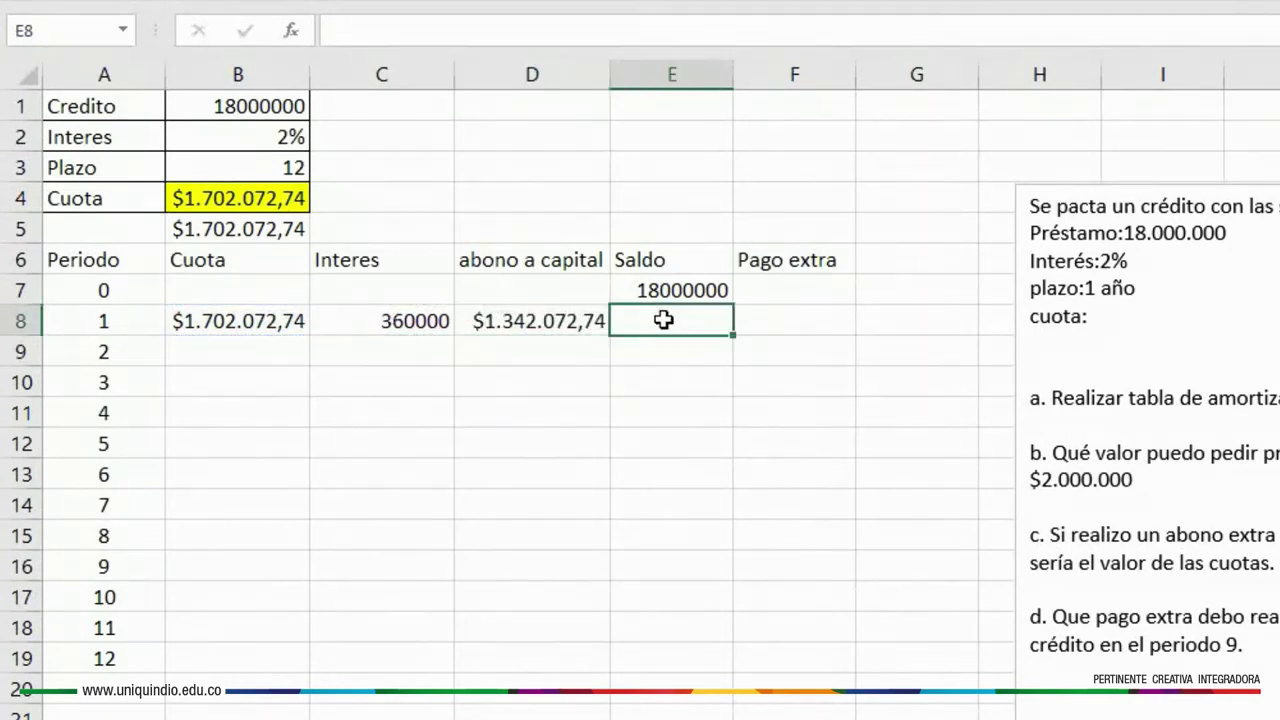
text(=)
click(670, 289)
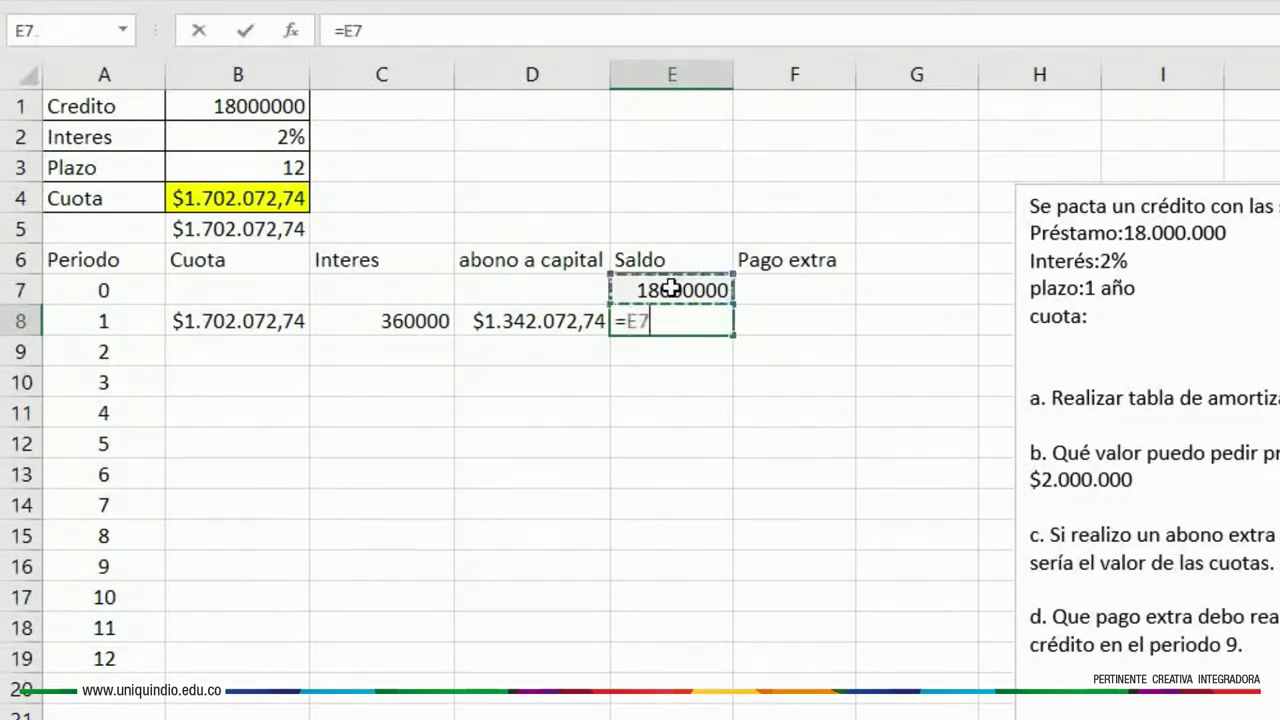
text(-)
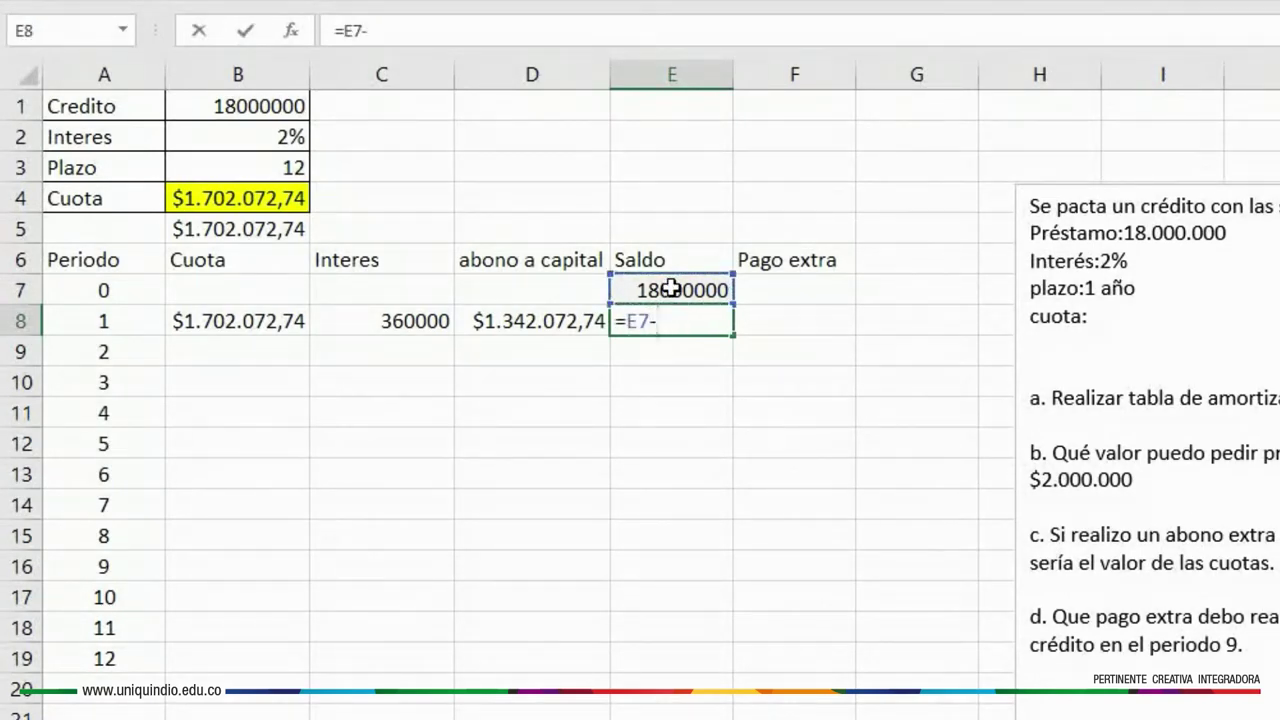
click(551, 321)
key(Return)
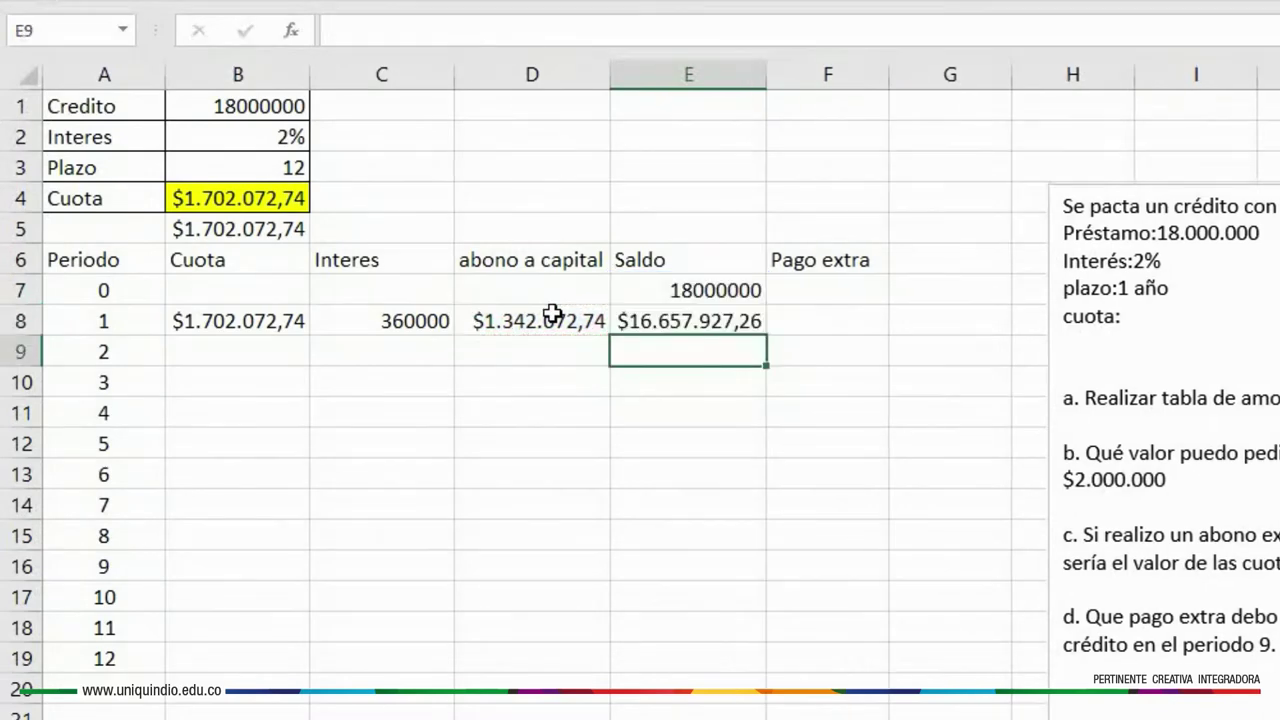
Extend the period 1 Saldo formula in E8 to also subtract the Pago extra, =(E7-D8)-F8
click(683, 323)
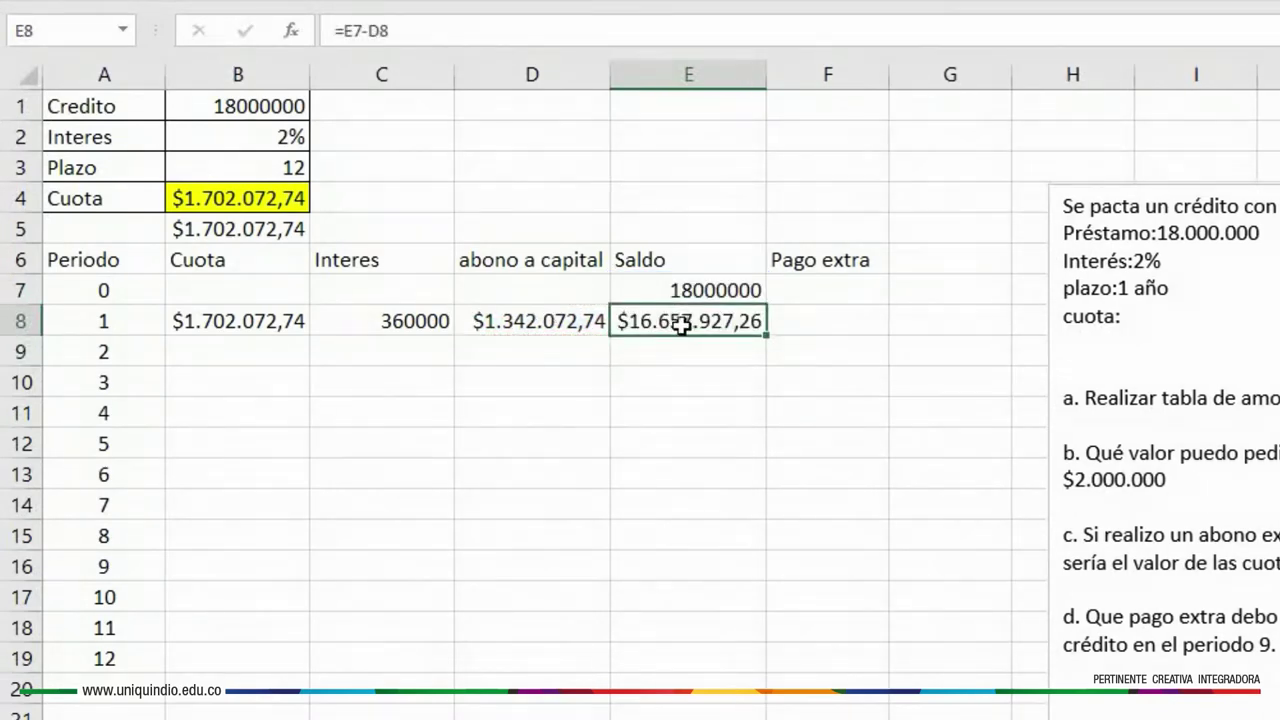
click(350, 30)
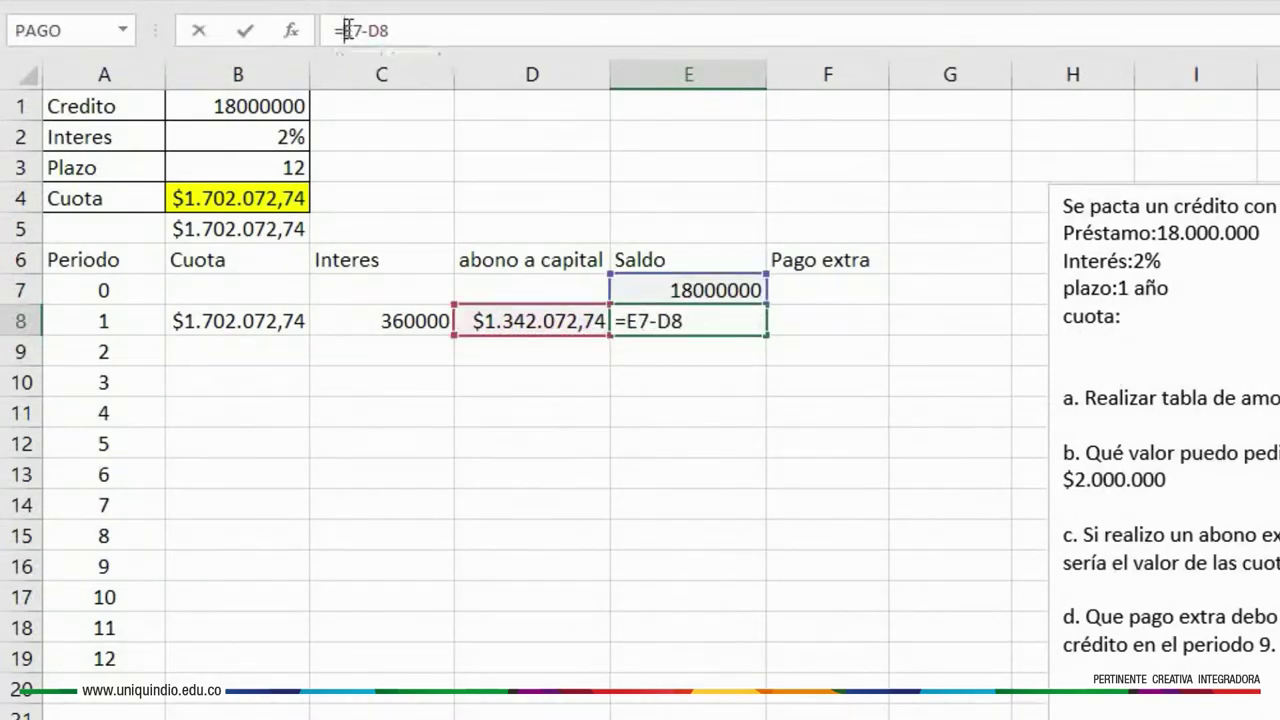
text(()
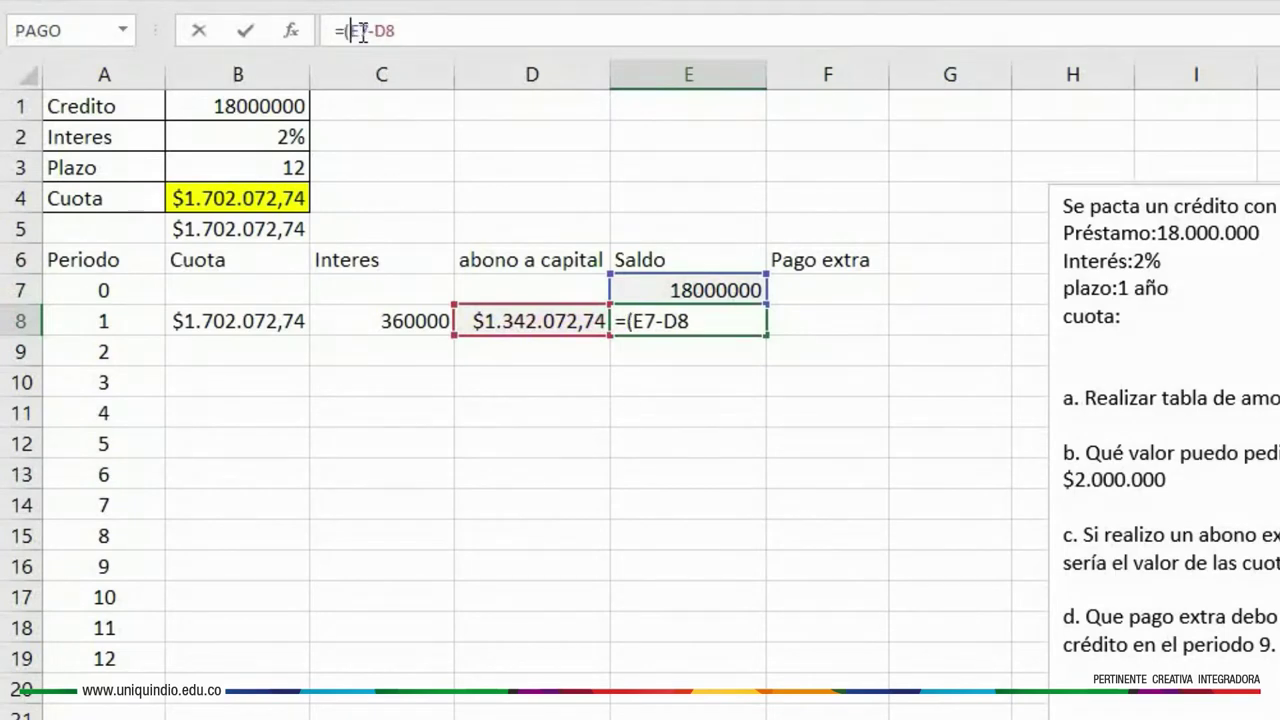
click(405, 32)
text()-)
click(803, 318)
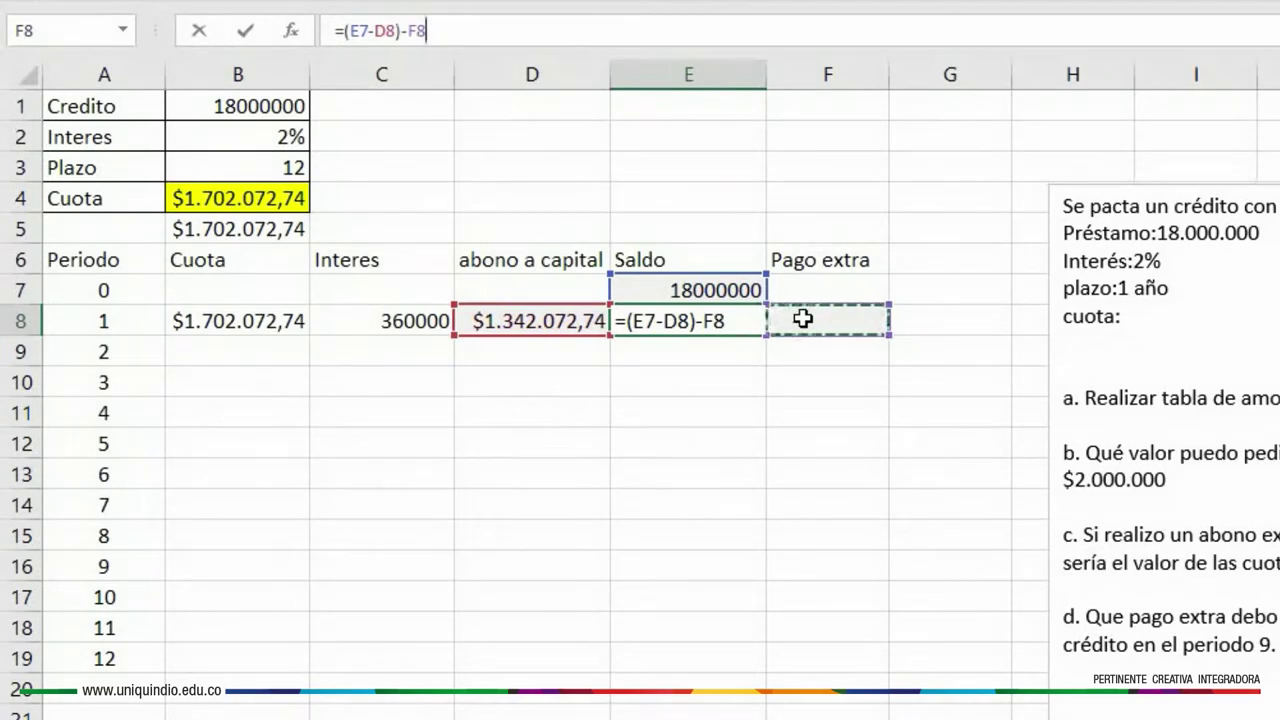
key(Return)
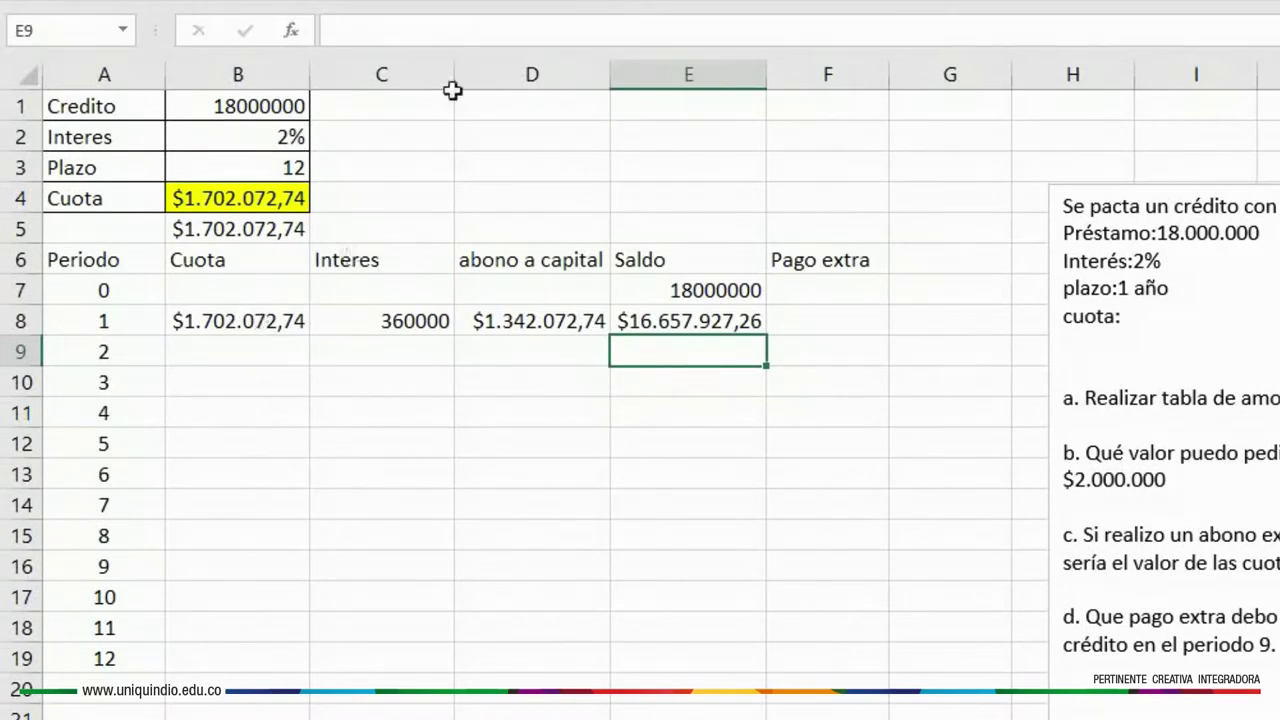
Narrow the Interes column slightly and fill the period 1 row B8:F8 down through period 12 in row 19
drag(452, 78, 429, 82)
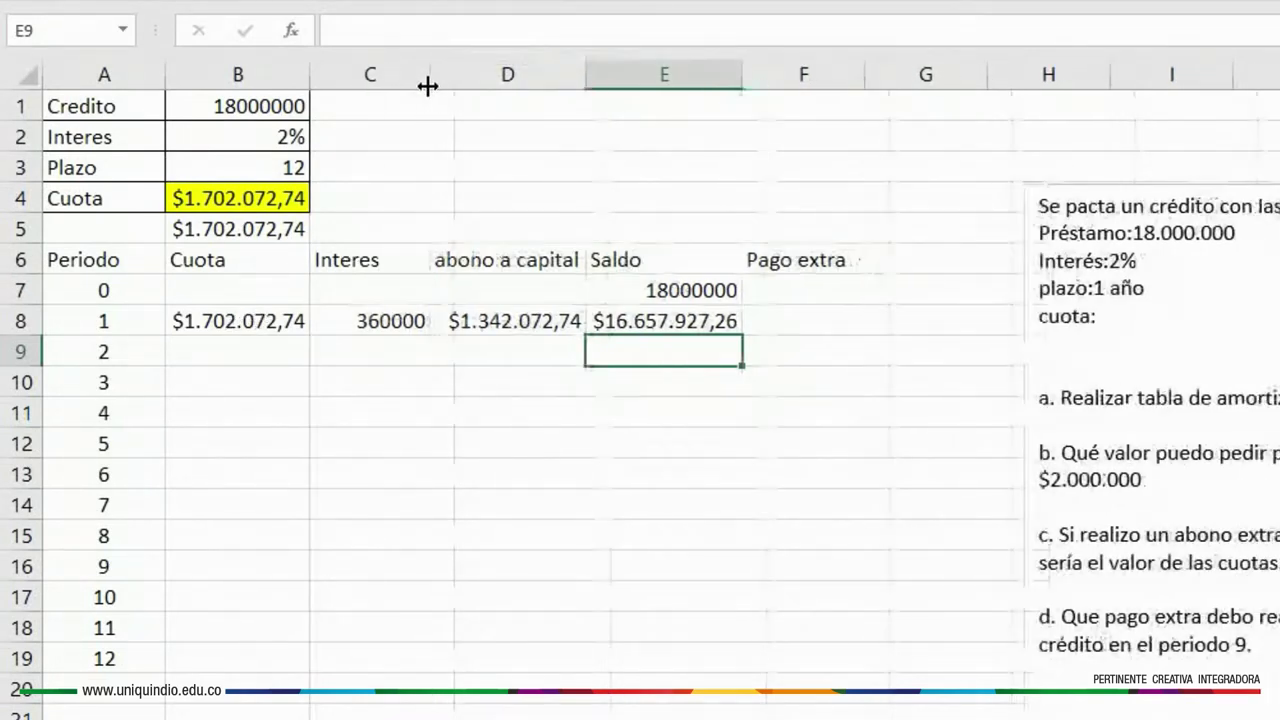
click(197, 325)
drag(197, 325, 885, 680)
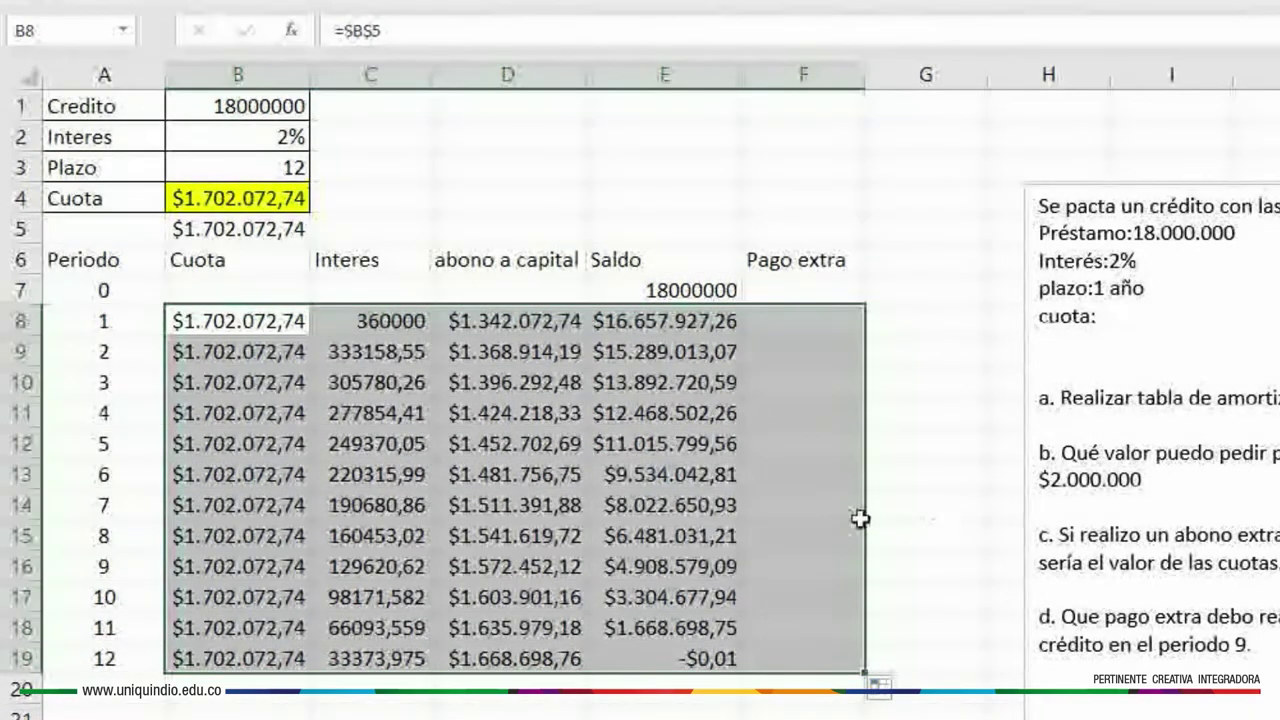
click(906, 431)
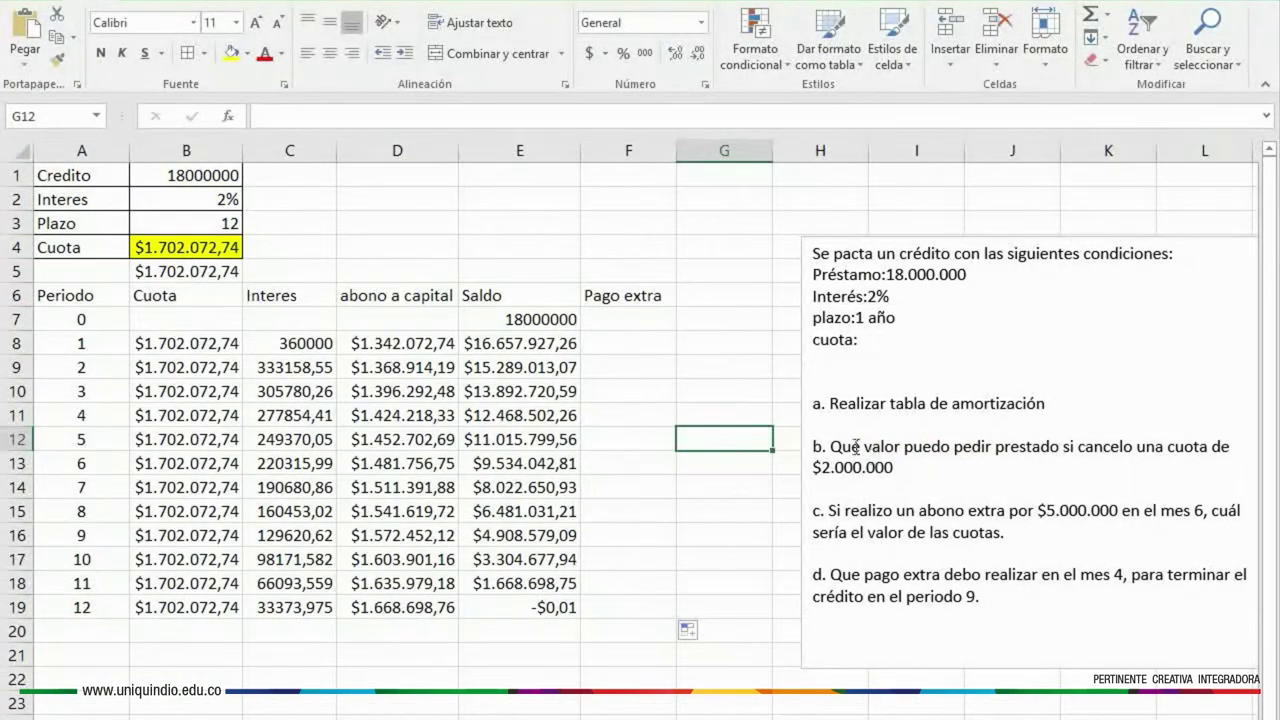
Record the instalment amount 1702072,44 in cell I23 below the exercise text
click(905, 706)
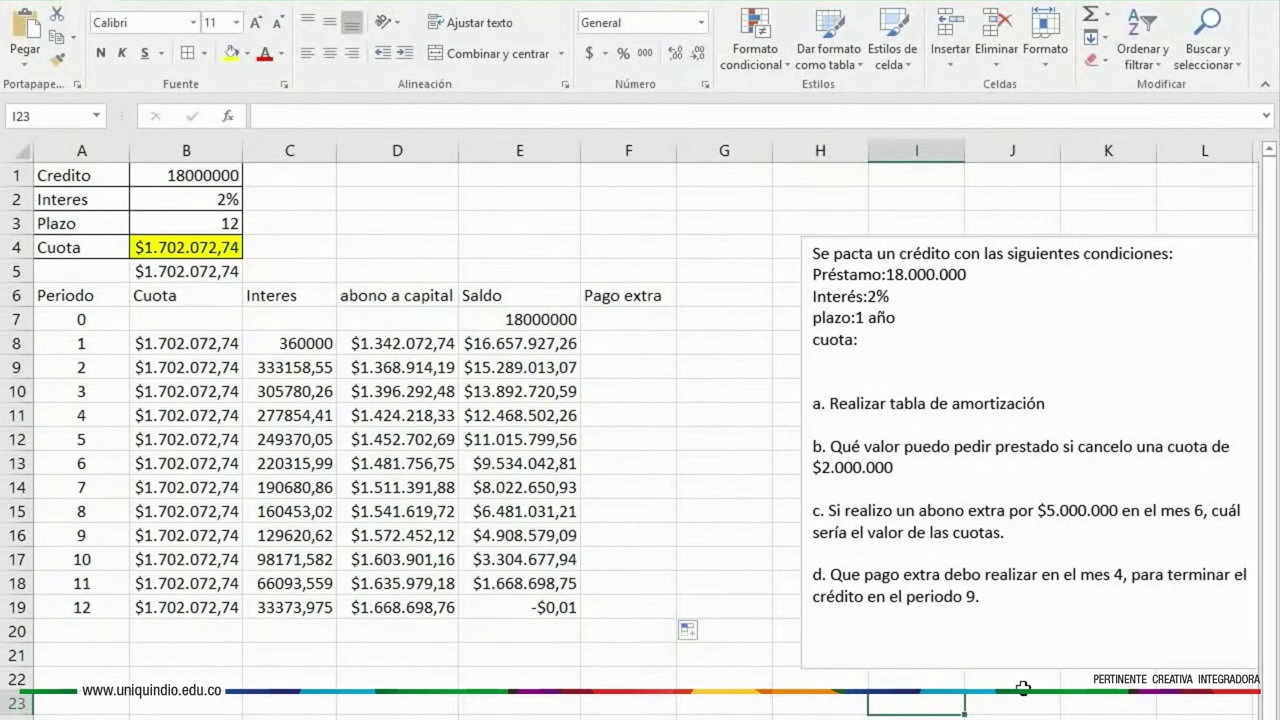
text(1)
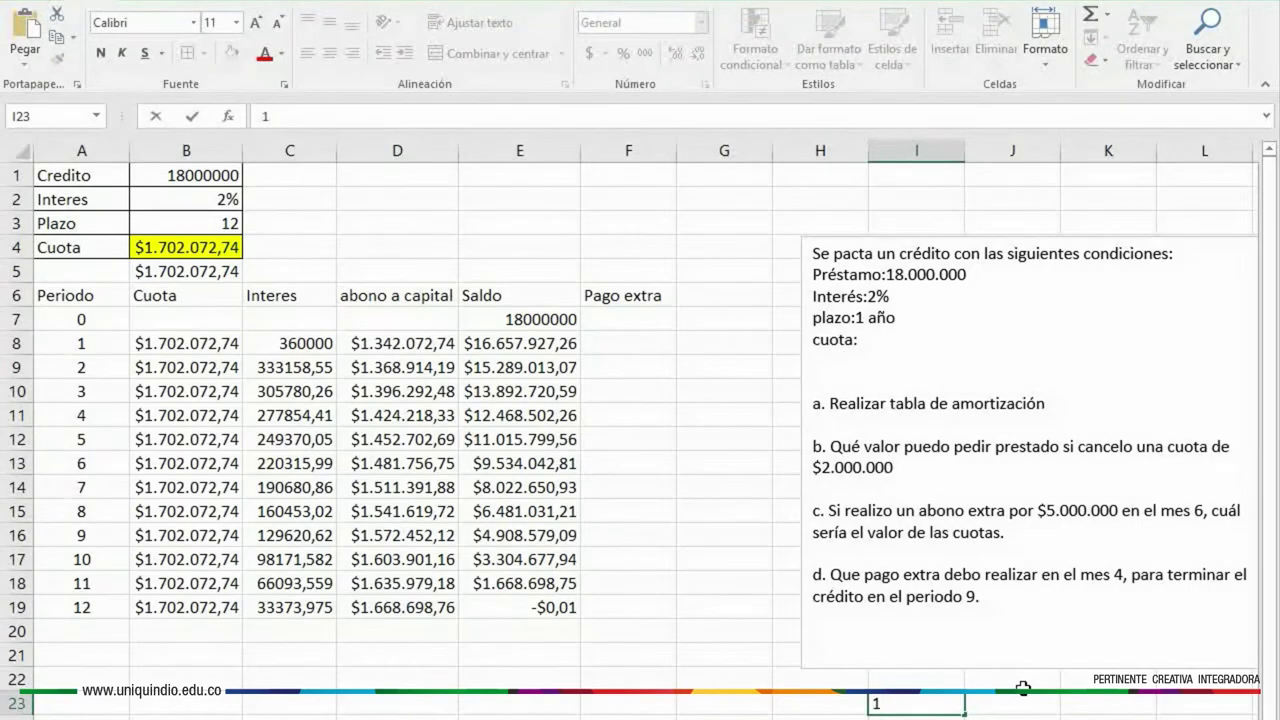
text(702072)
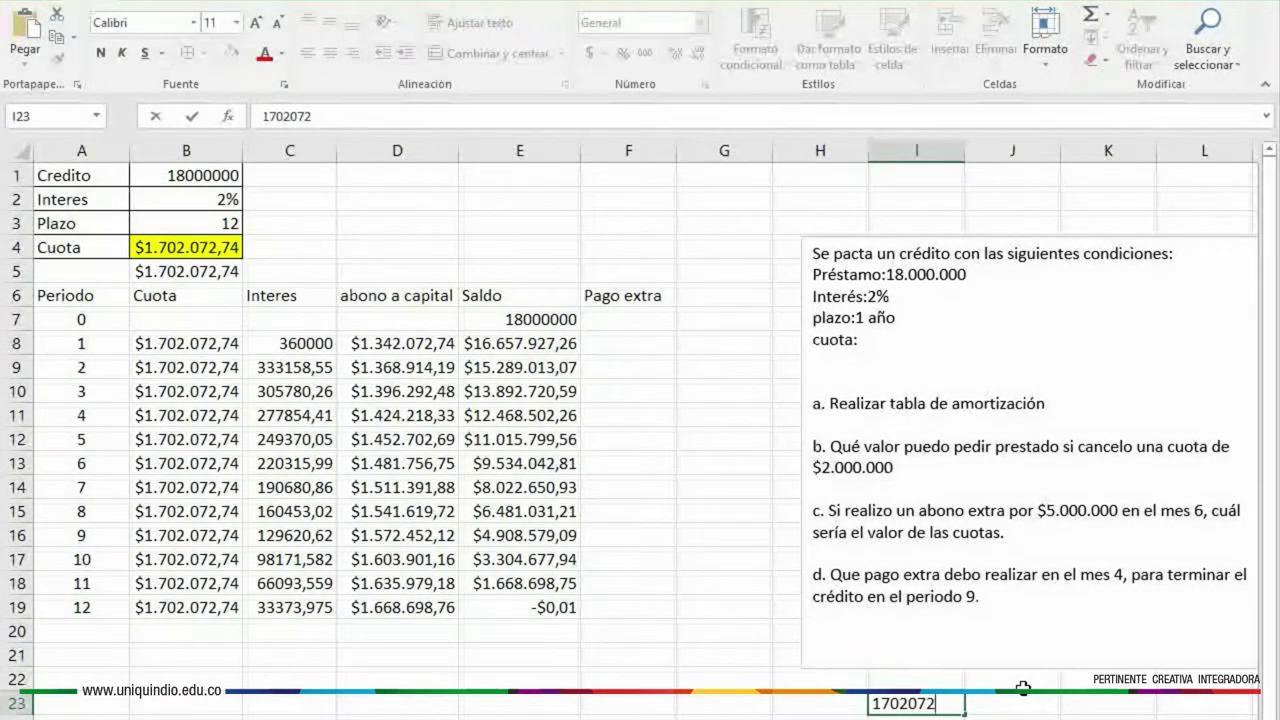
text(,44)
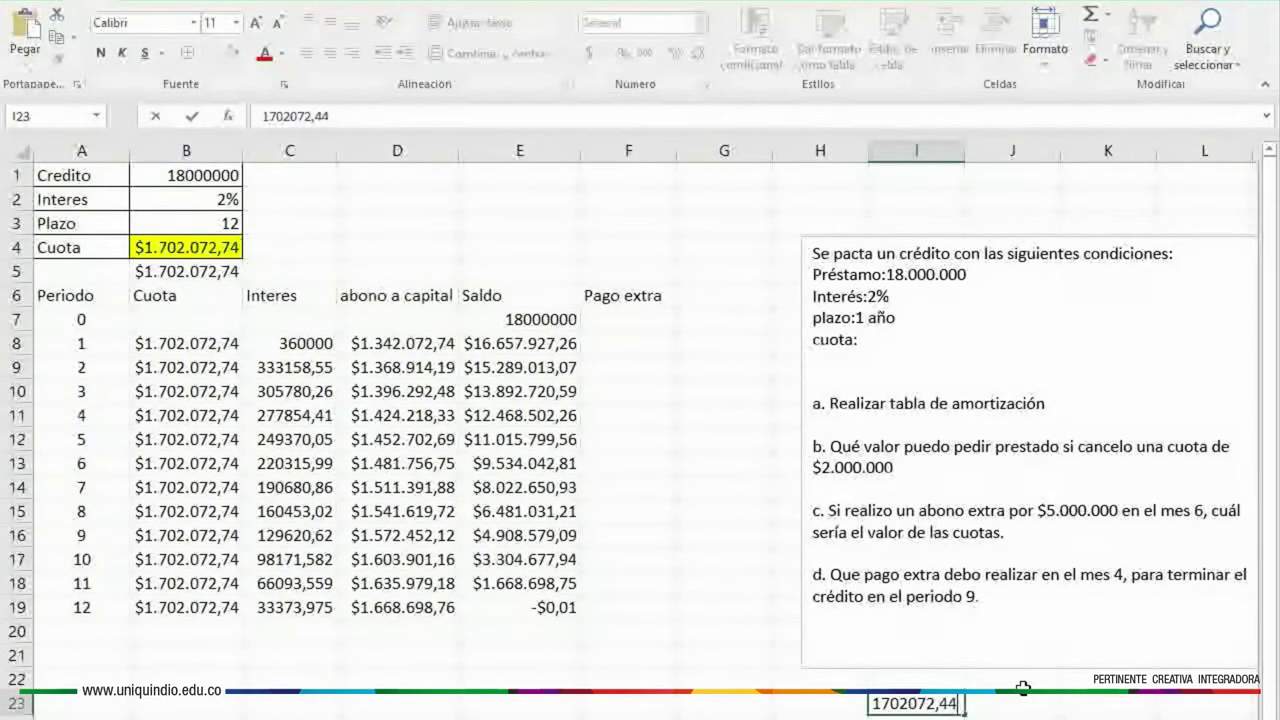
key(Return)
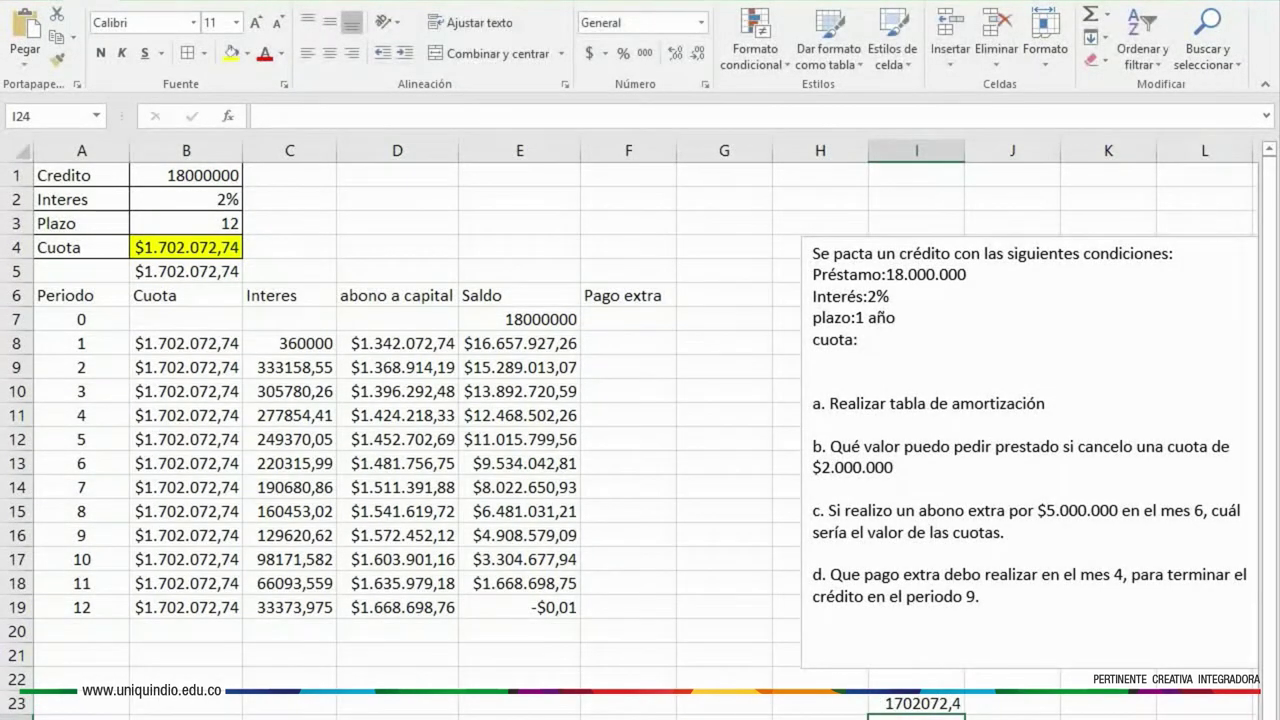
Format the recorded amount in I23 as Moneda
click(918, 703)
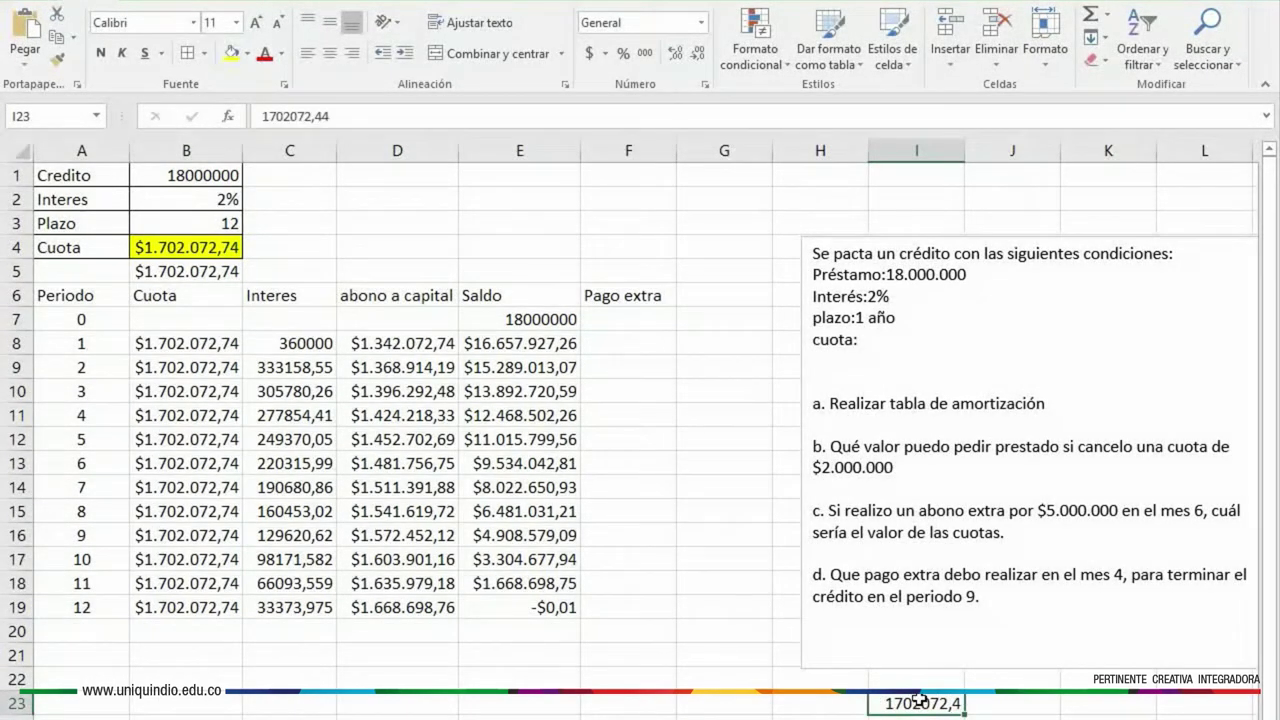
click(701, 22)
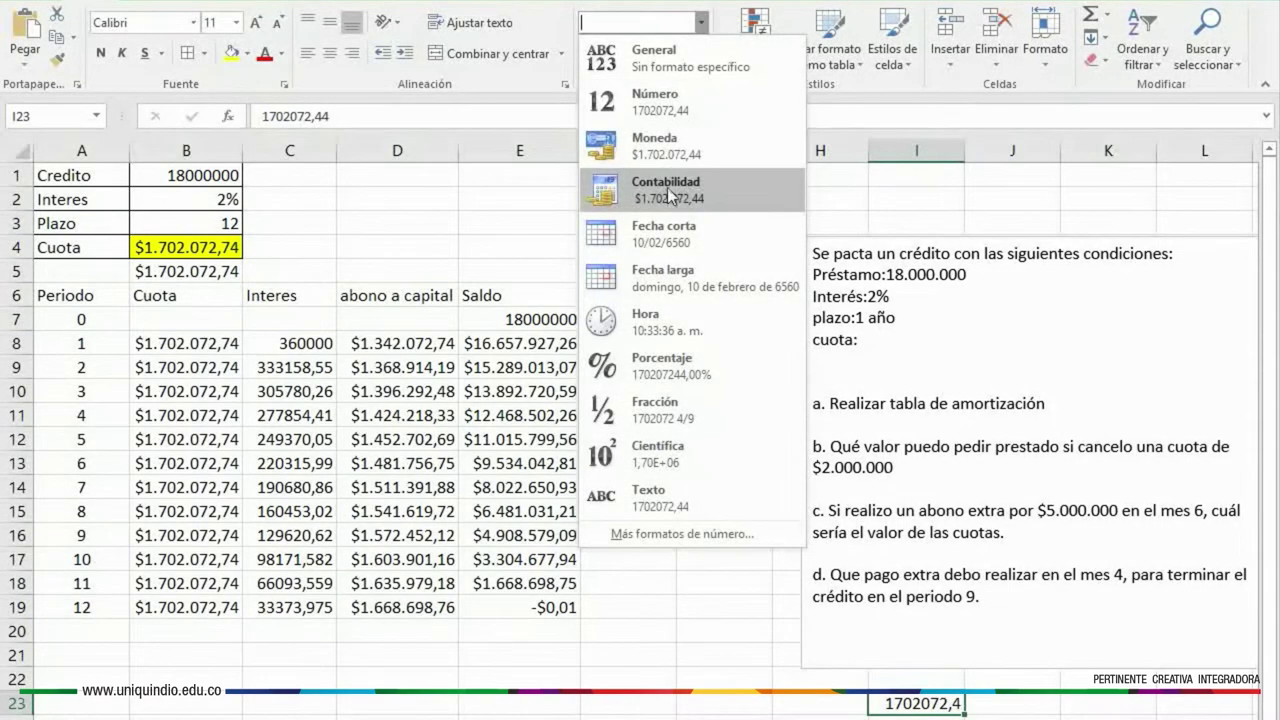
click(666, 148)
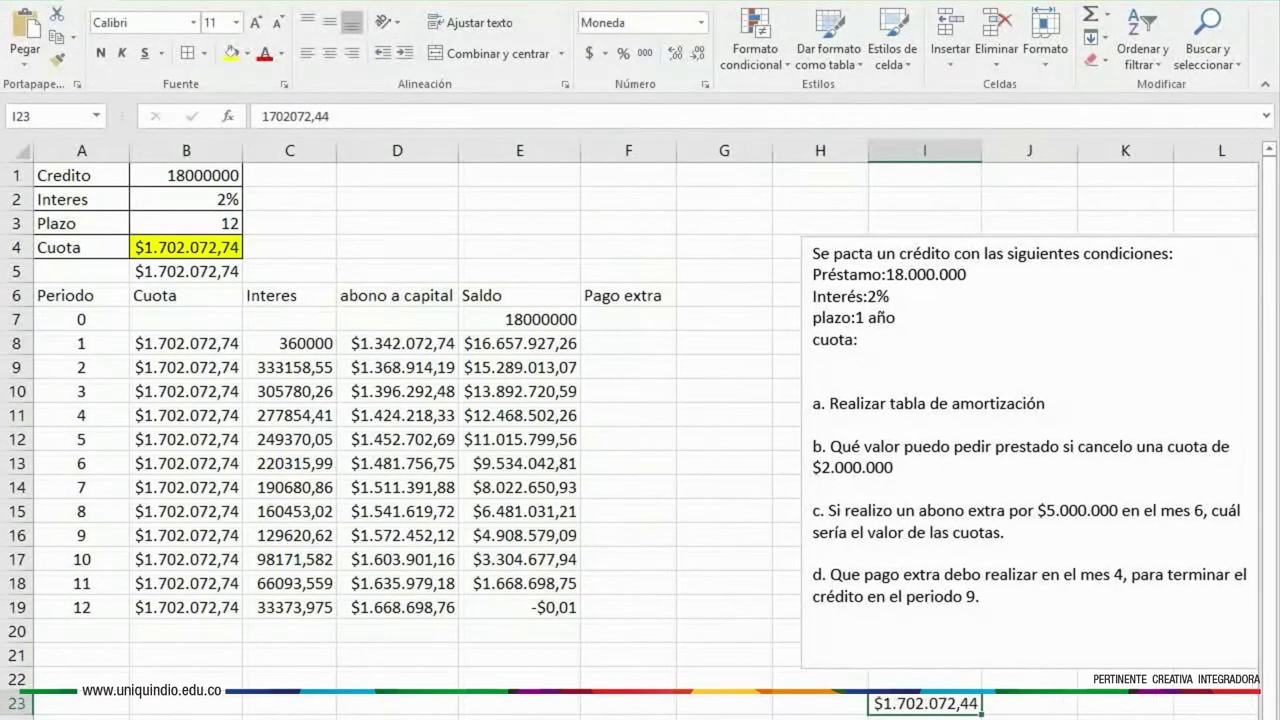
click(924, 717)
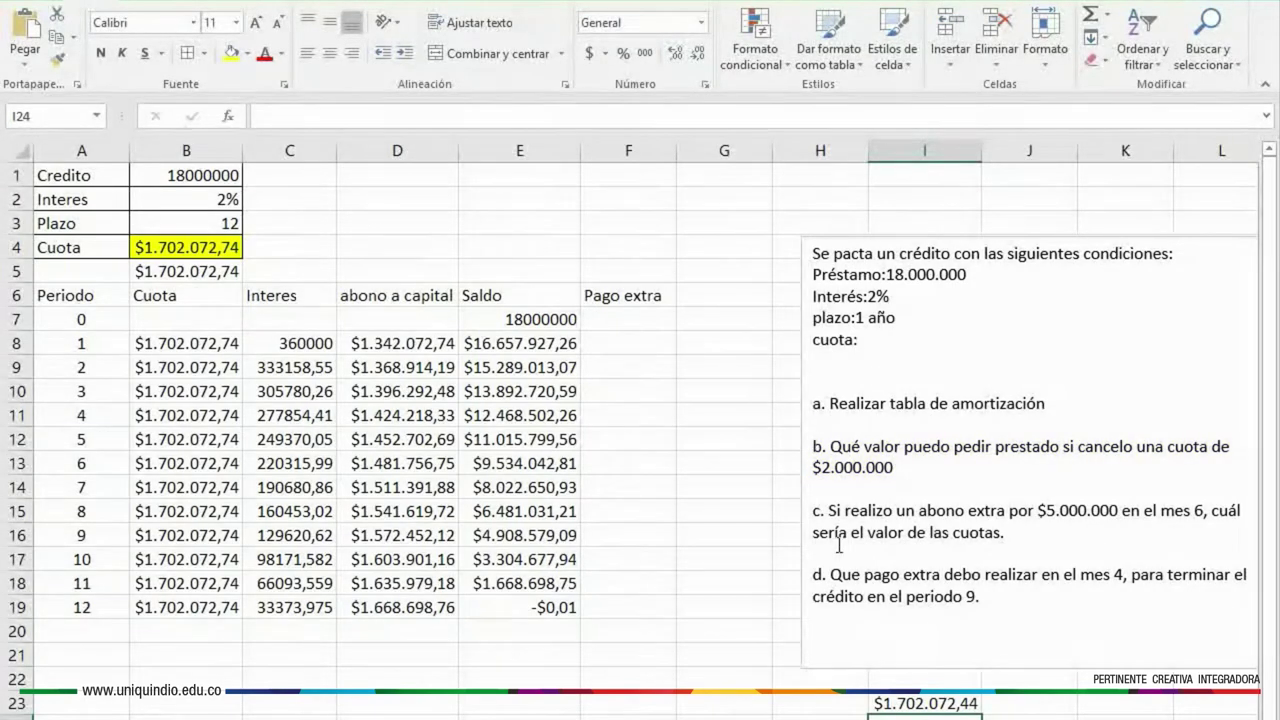
Replace the fixed instalment in B5 with 2000000 for question b
click(199, 272)
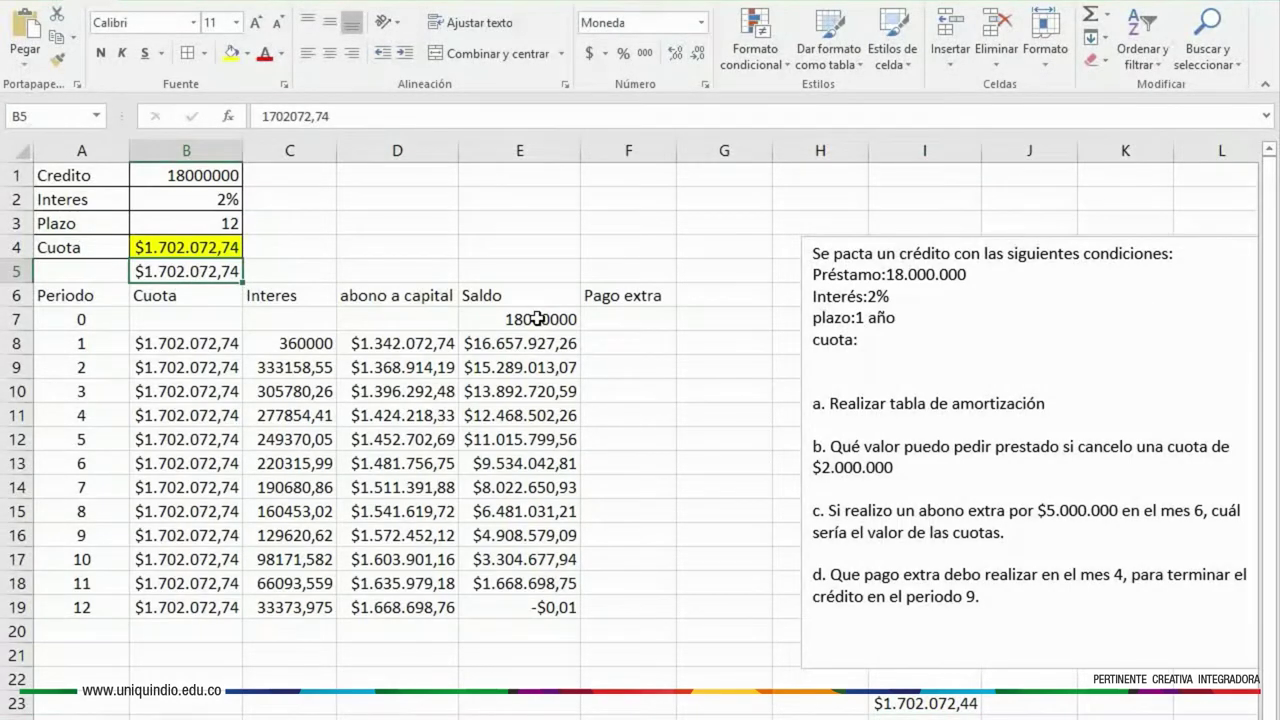
text(2000000)
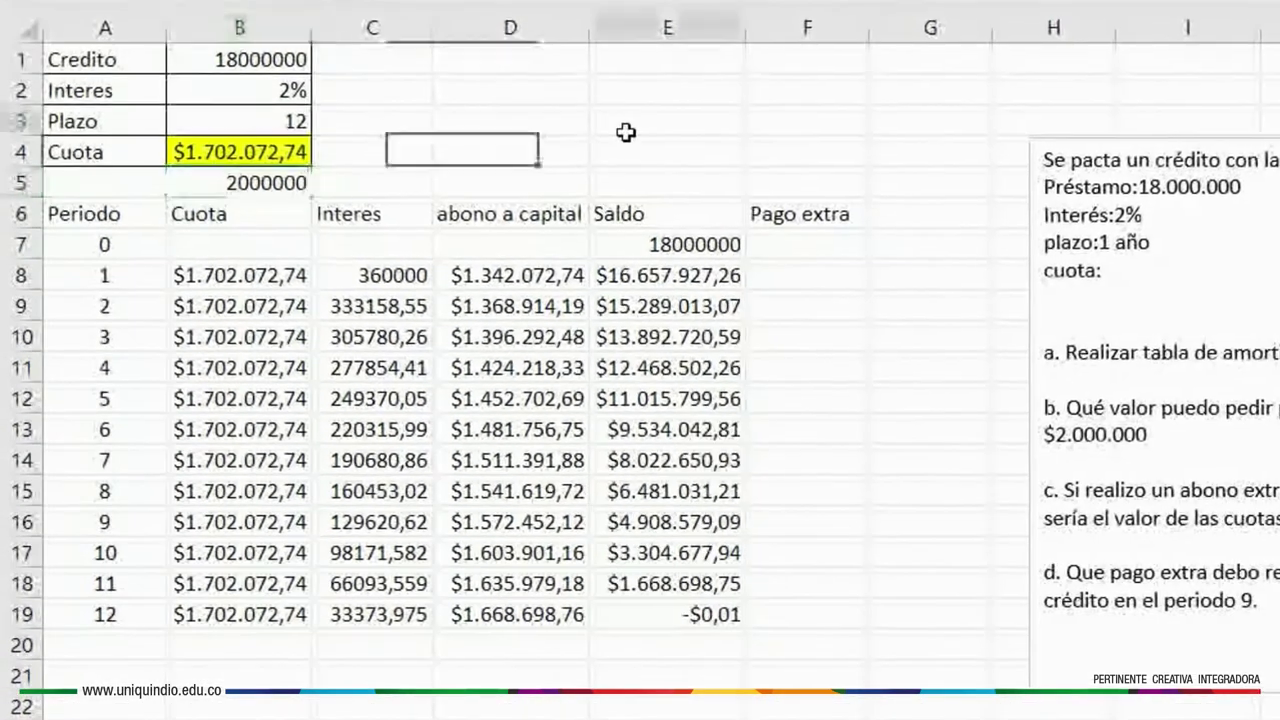
click(603, 142)
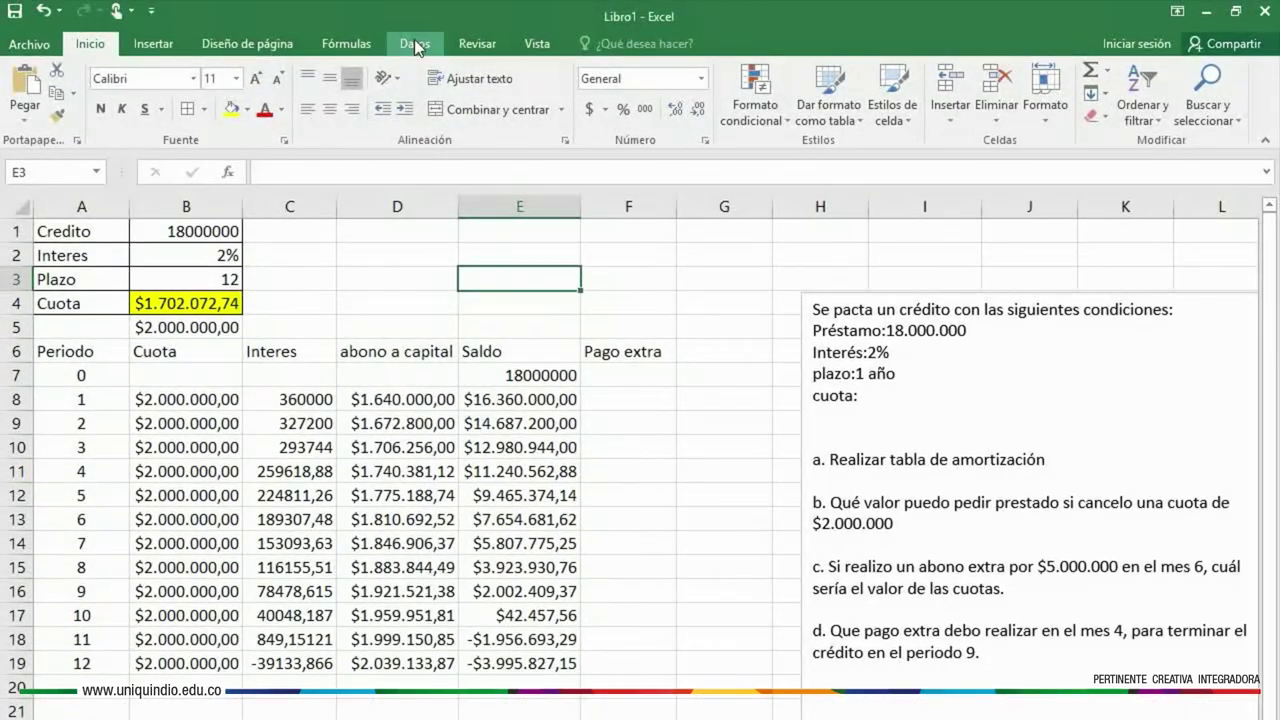
Start a Goal Seek (Buscar objetivo) and define the period 12 Saldo, E19, as the target cell
click(414, 44)
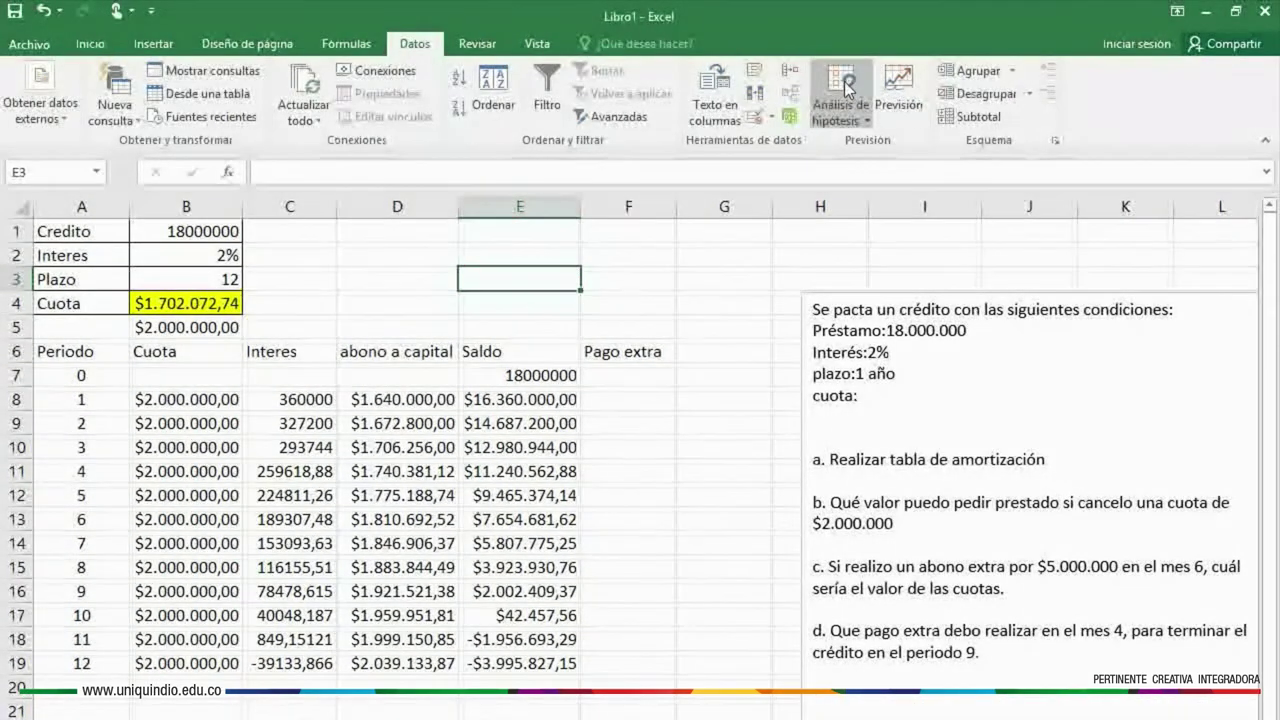
click(840, 112)
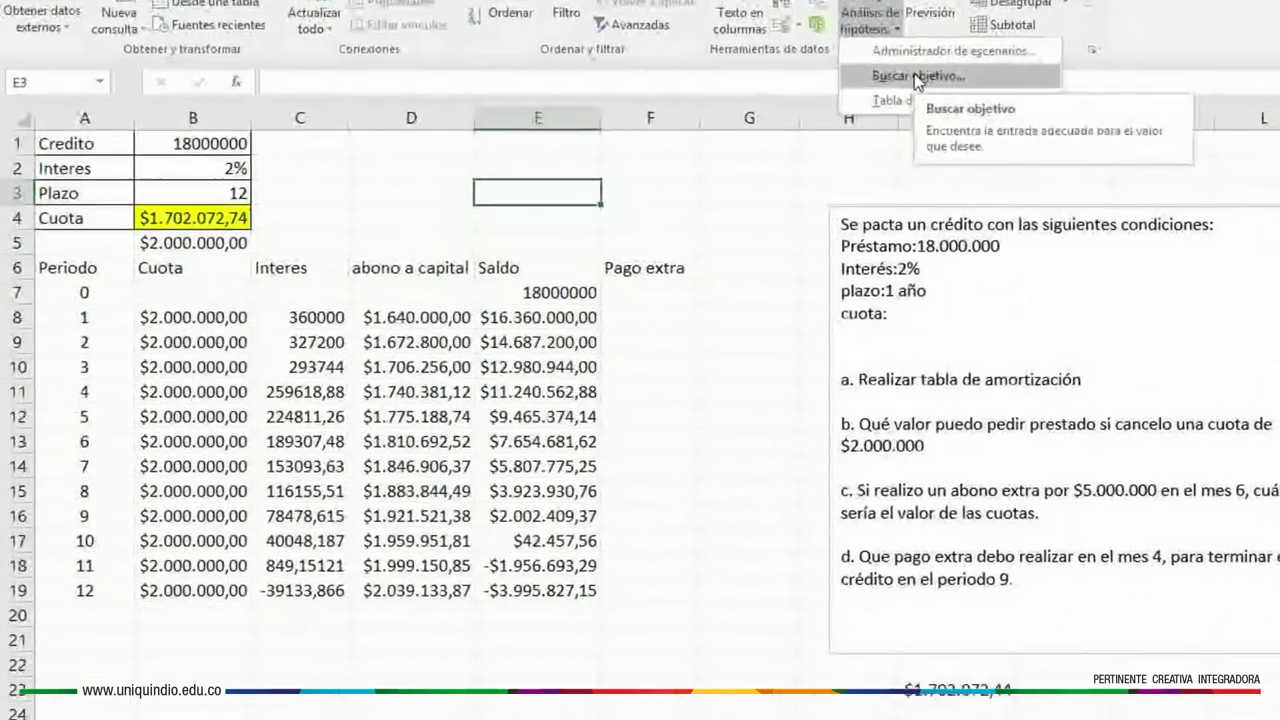
click(886, 166)
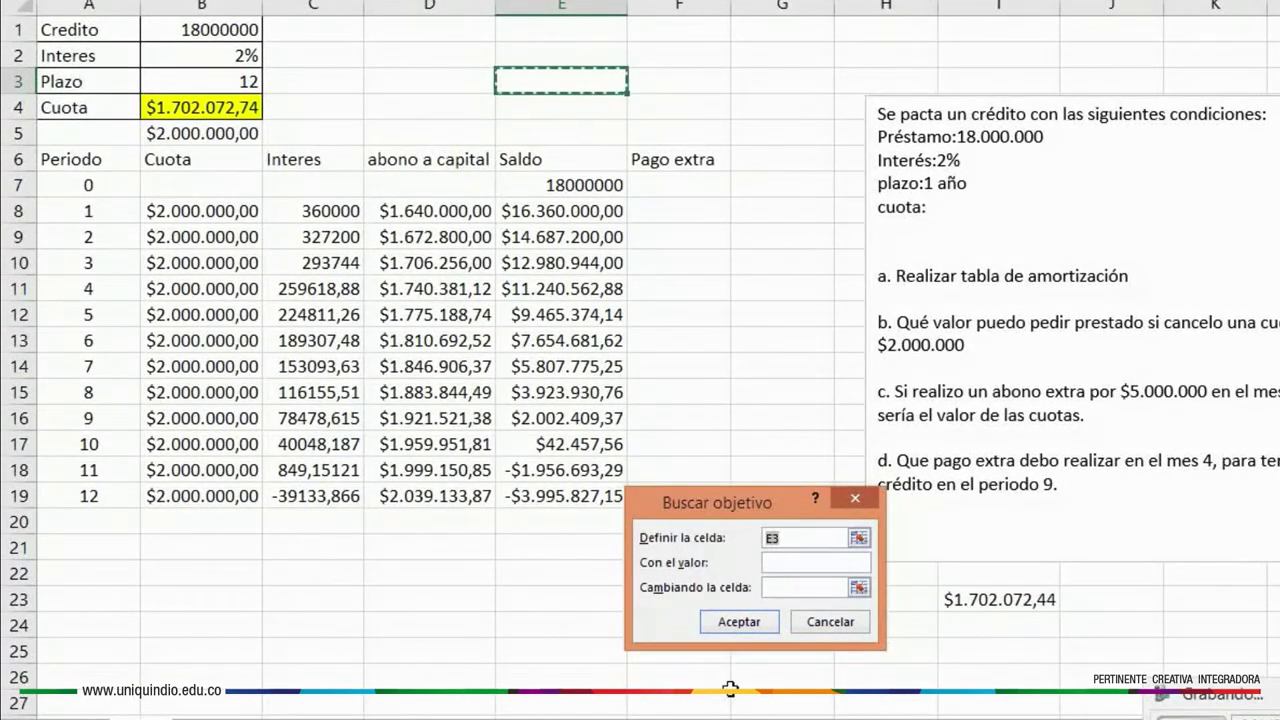
drag(789, 488, 741, 532)
double_click(757, 580)
key(BackSpace)
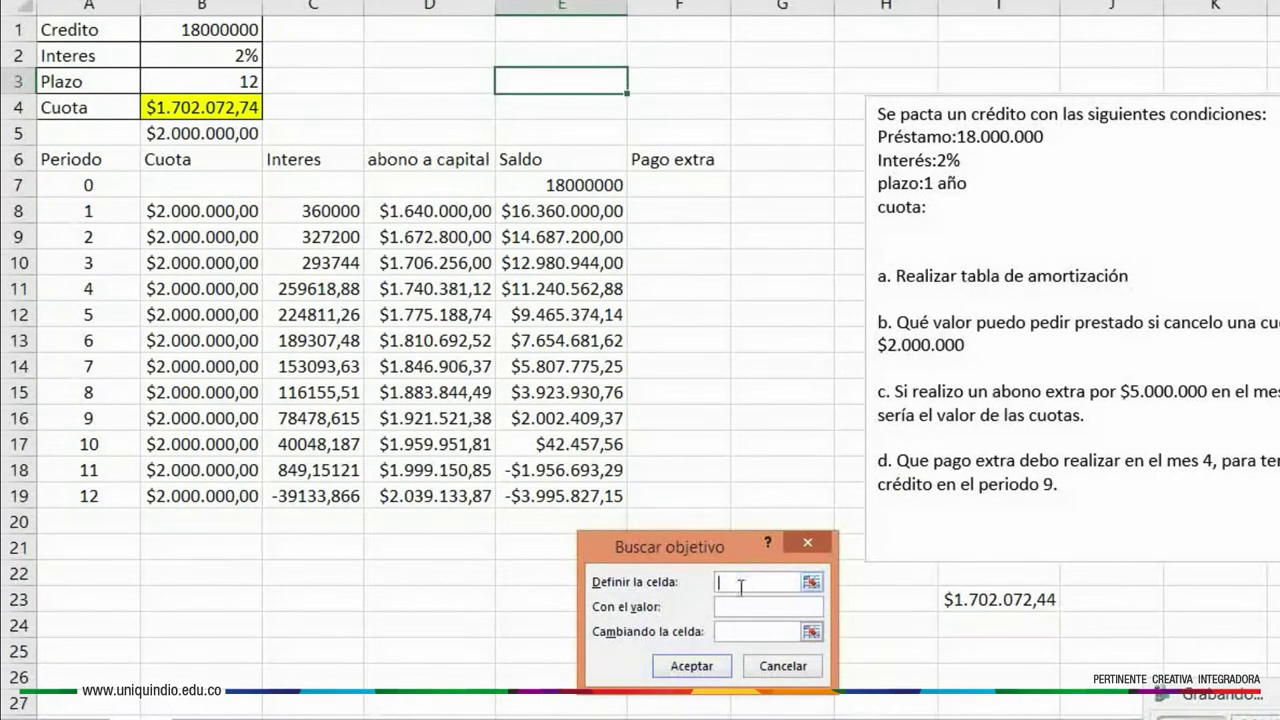
click(556, 496)
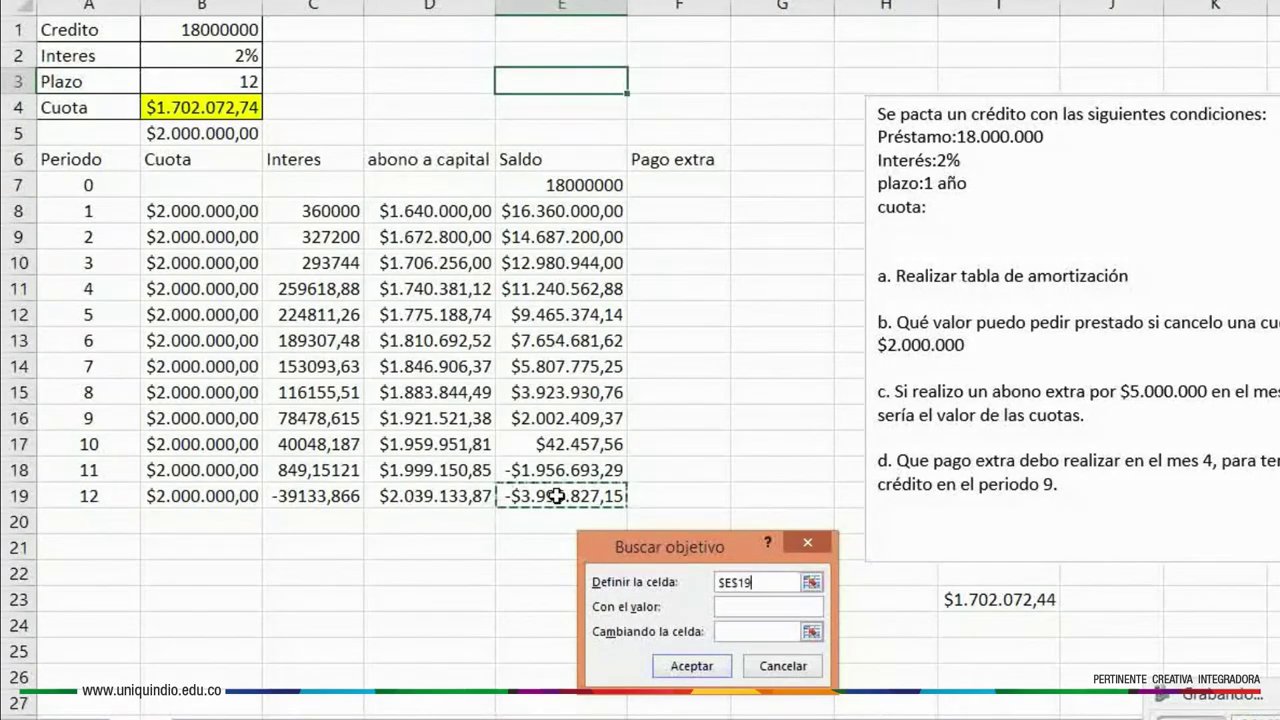
Set the Goal Seek value to 0 by changing the Credito cell B1, run it and accept the solution
click(751, 607)
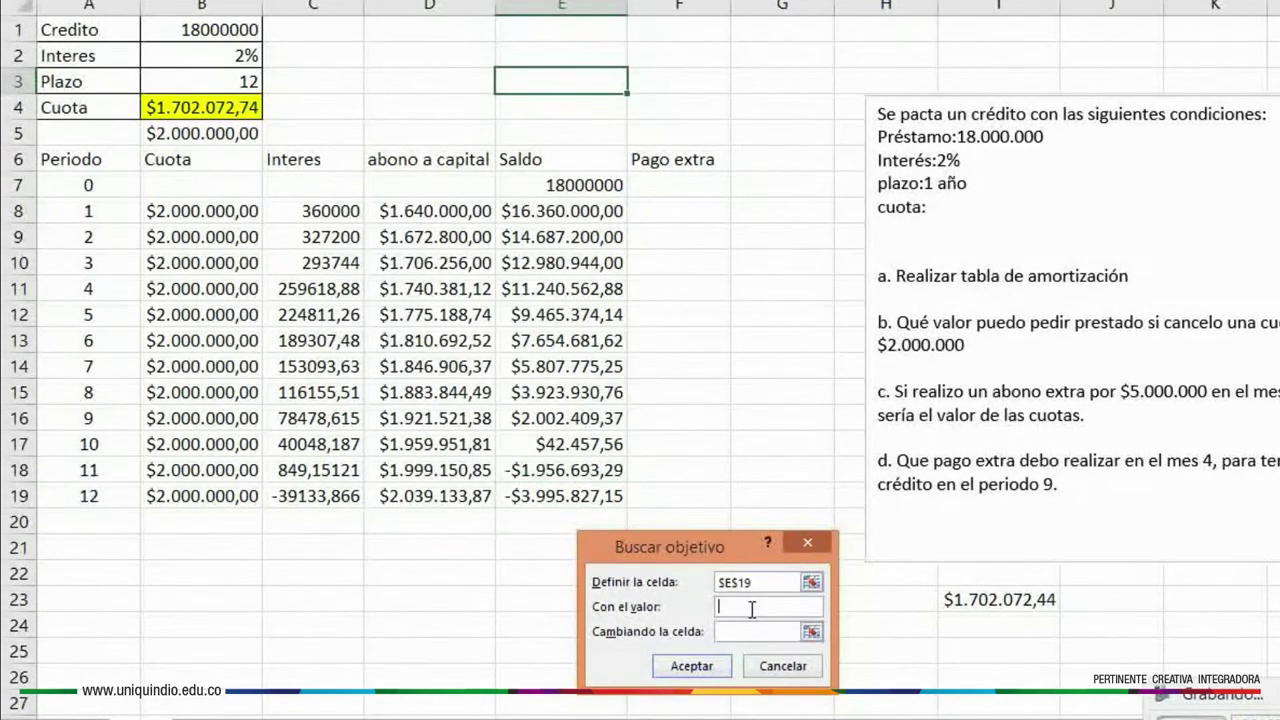
text(0)
click(752, 631)
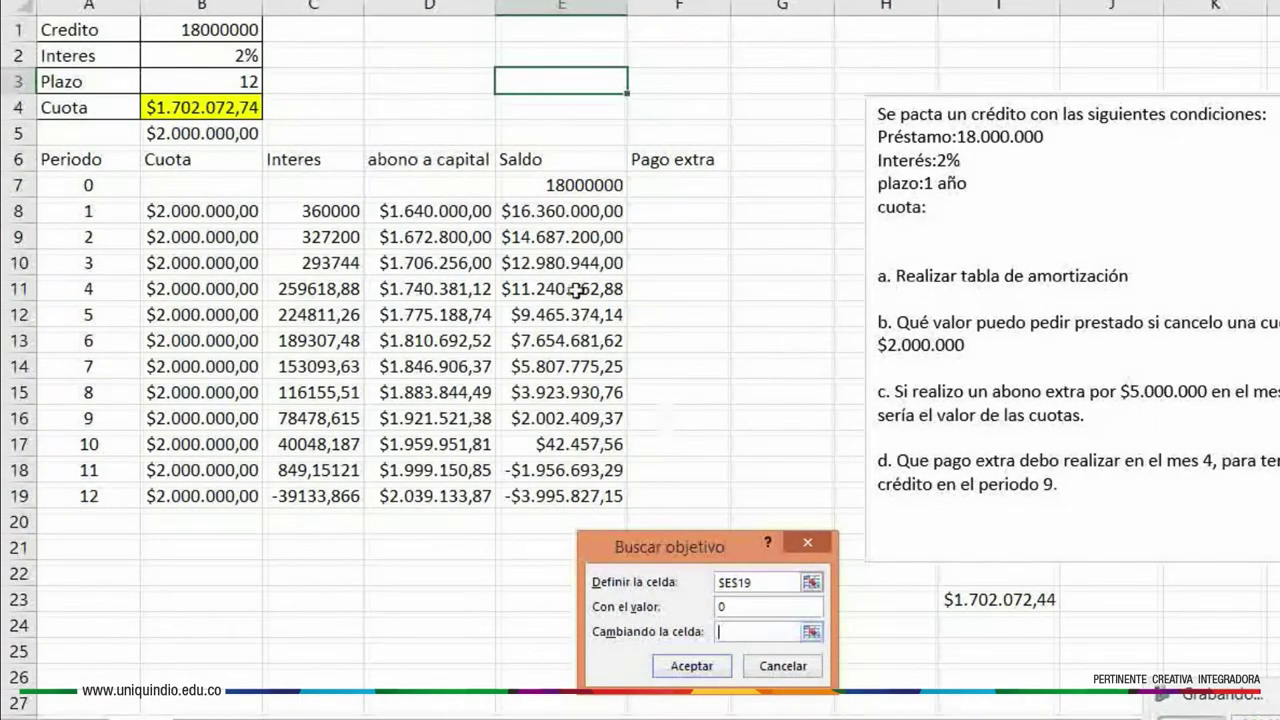
click(216, 27)
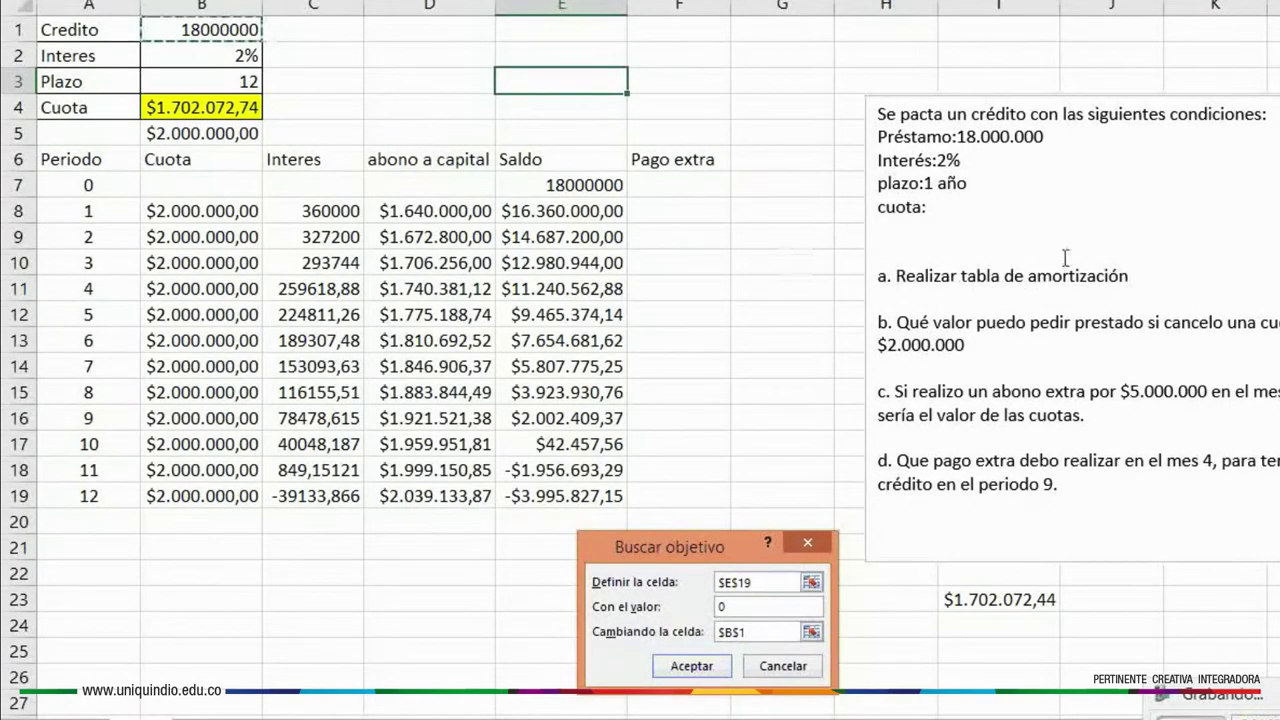
click(683, 665)
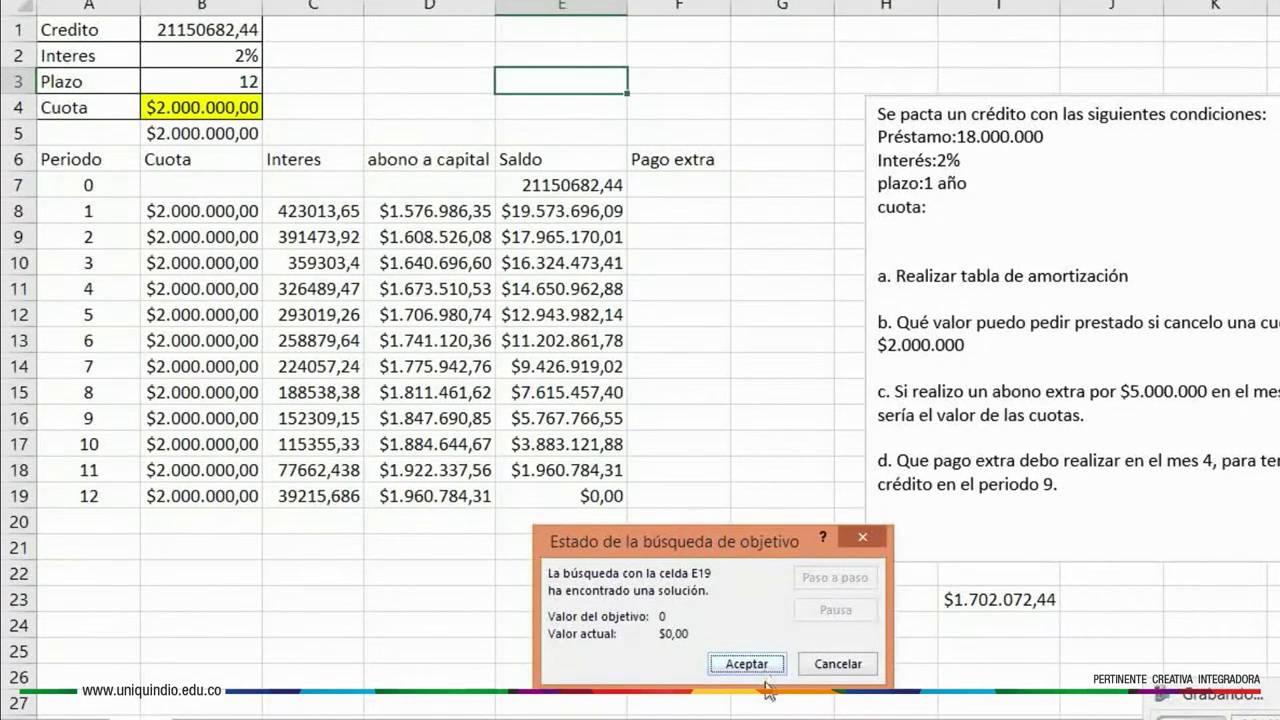
click(746, 668)
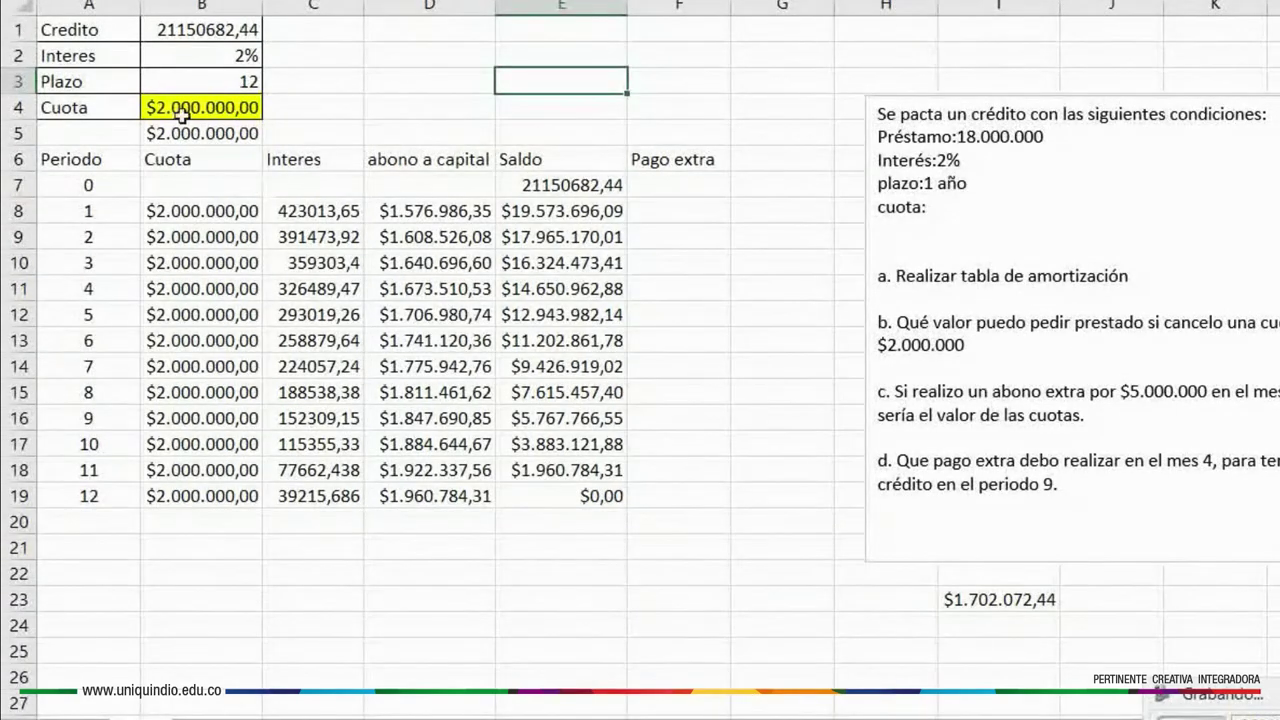
Format the Credito amount in B1 as Moneda
click(215, 31)
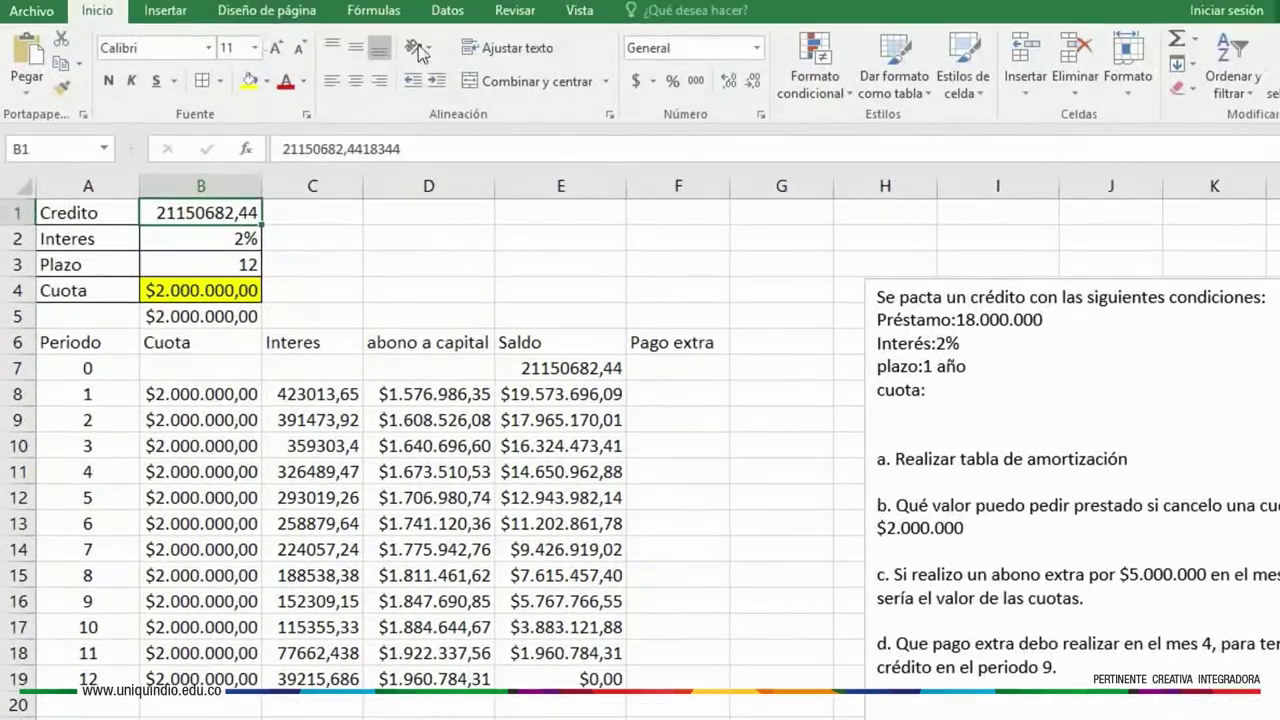
click(756, 49)
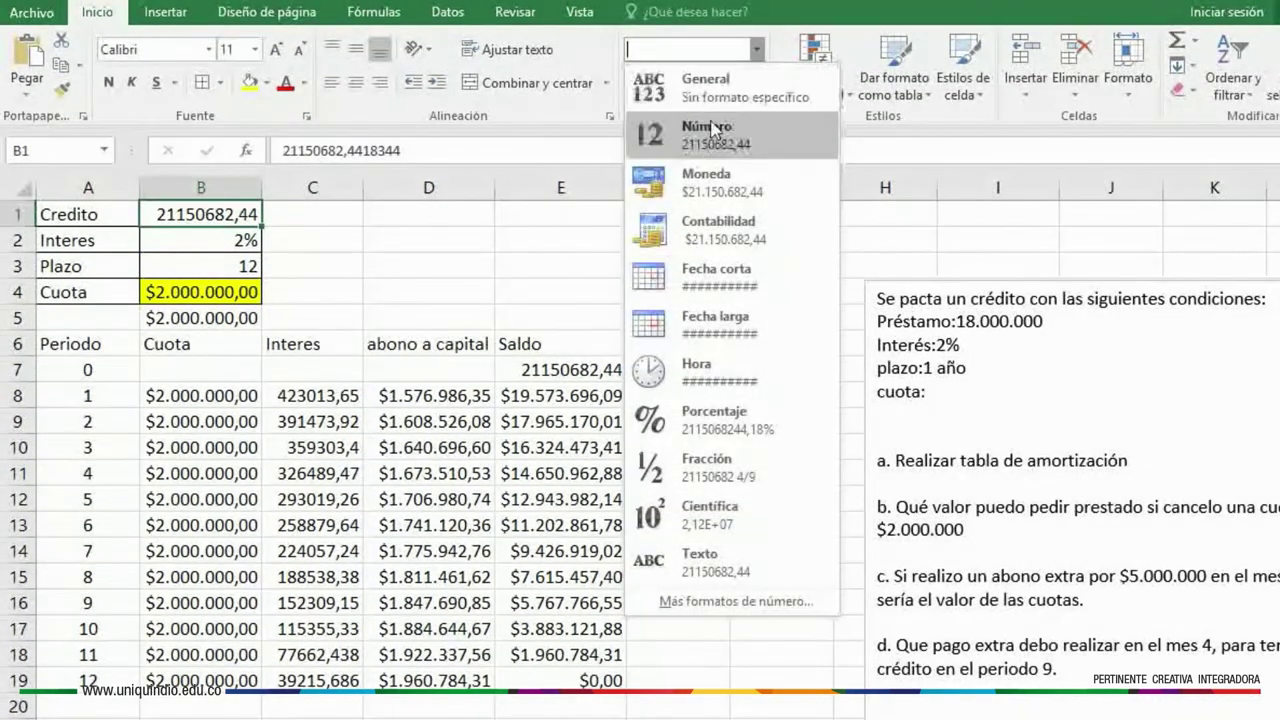
click(707, 180)
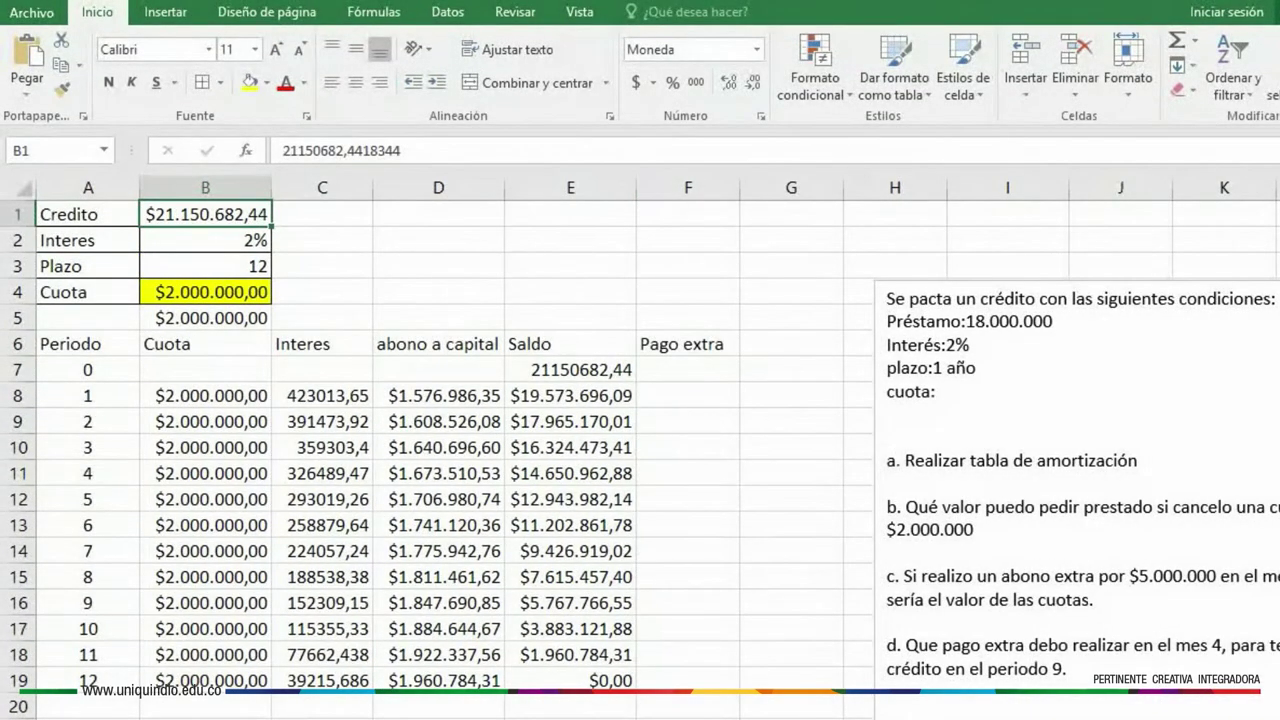
Record the loan answer for question b as 21150682,44 in I24 and format it as Moneda
click(1008, 719)
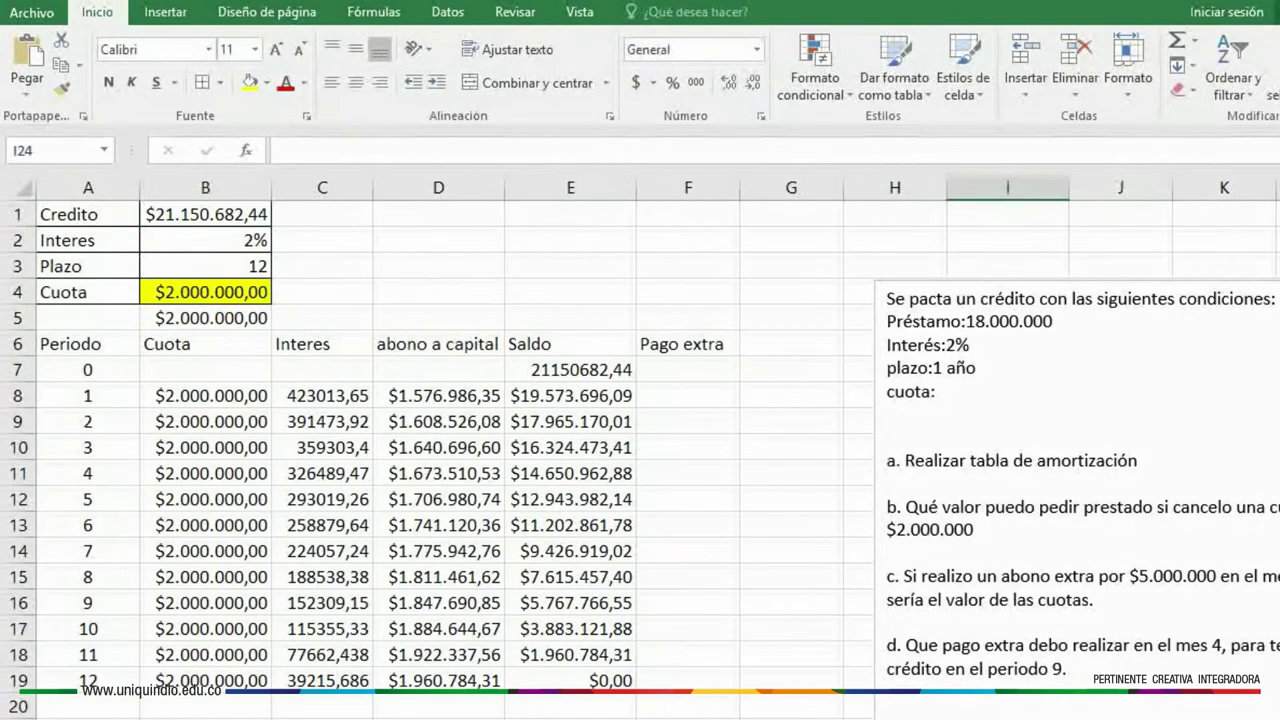
text(2115)
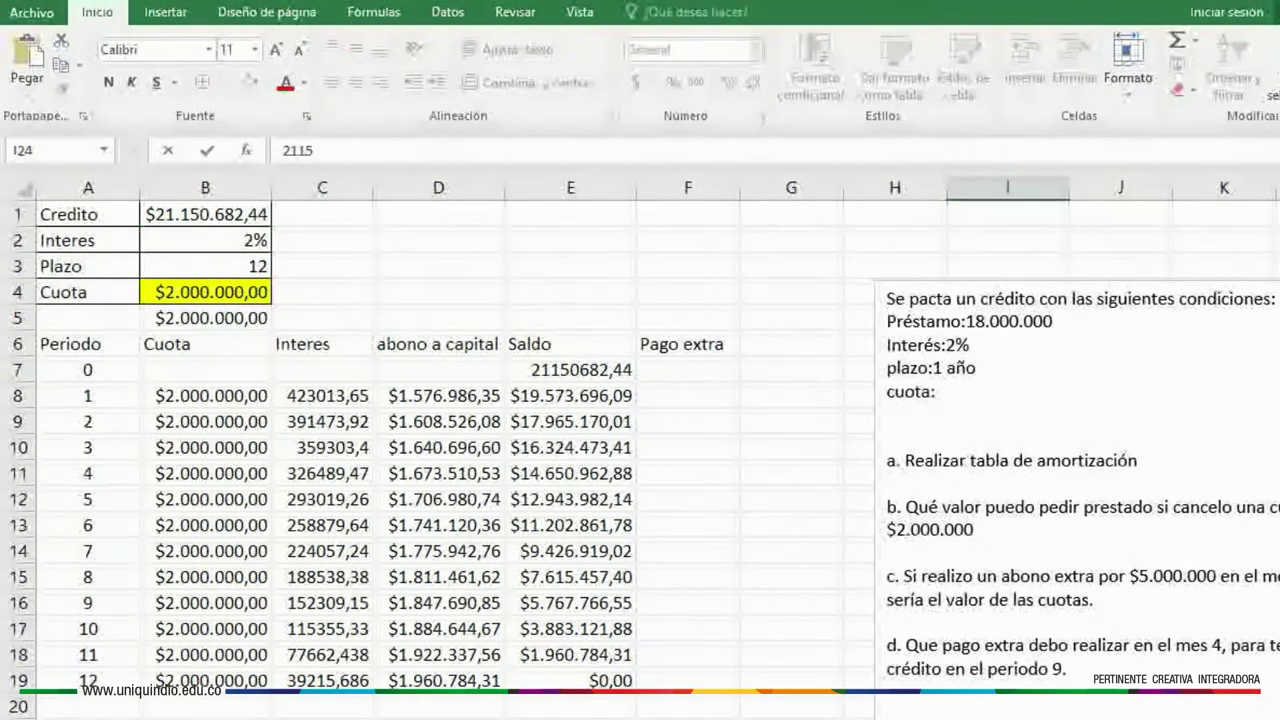
text(0)
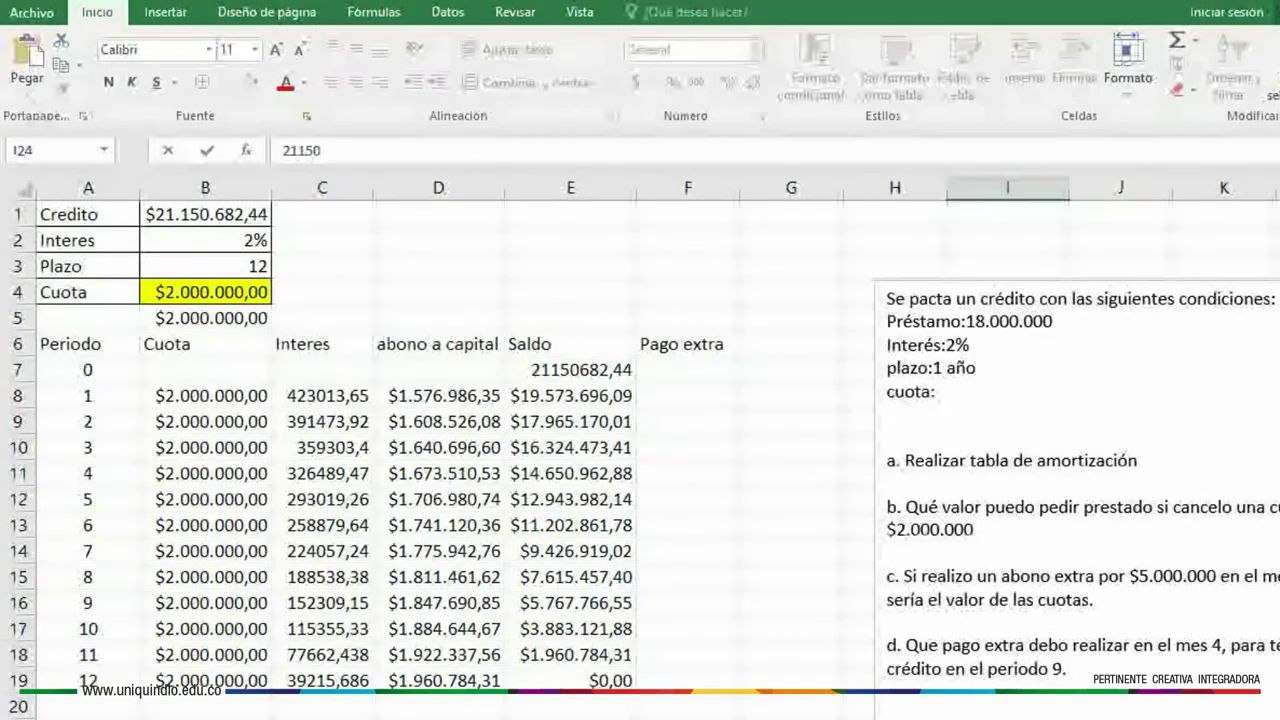
text(682)
key(ctrl+Return)
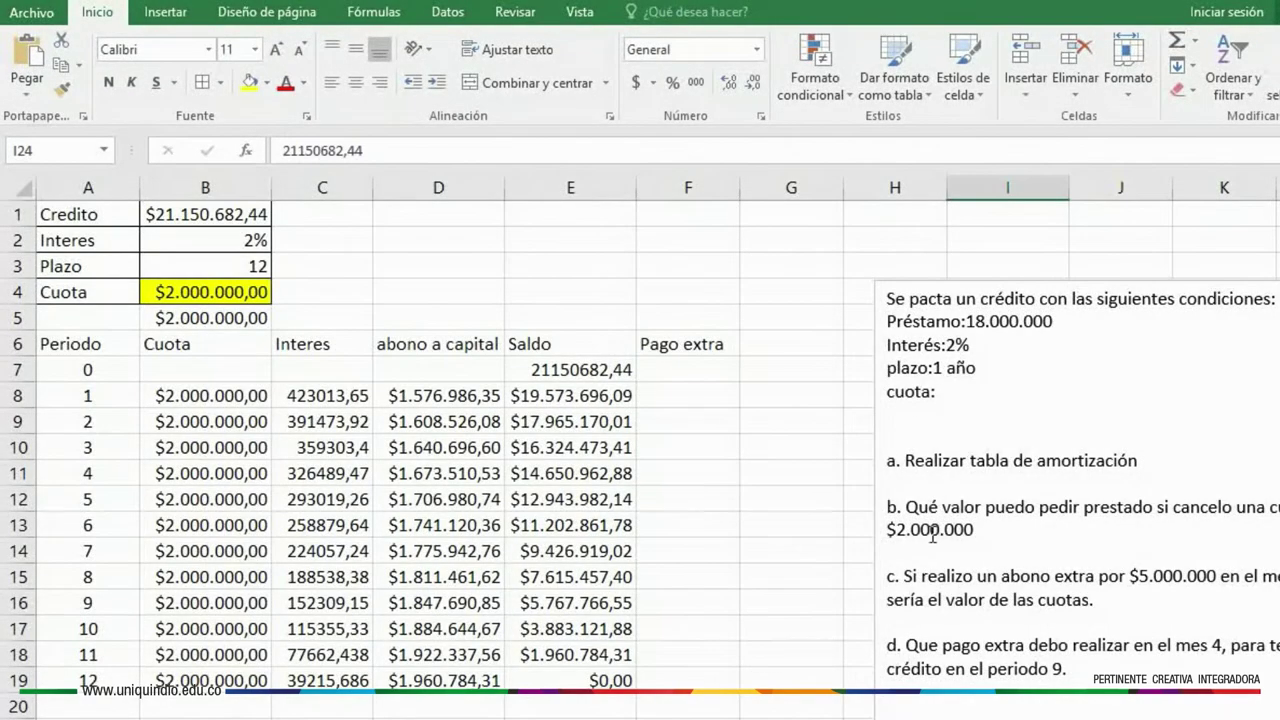
click(757, 49)
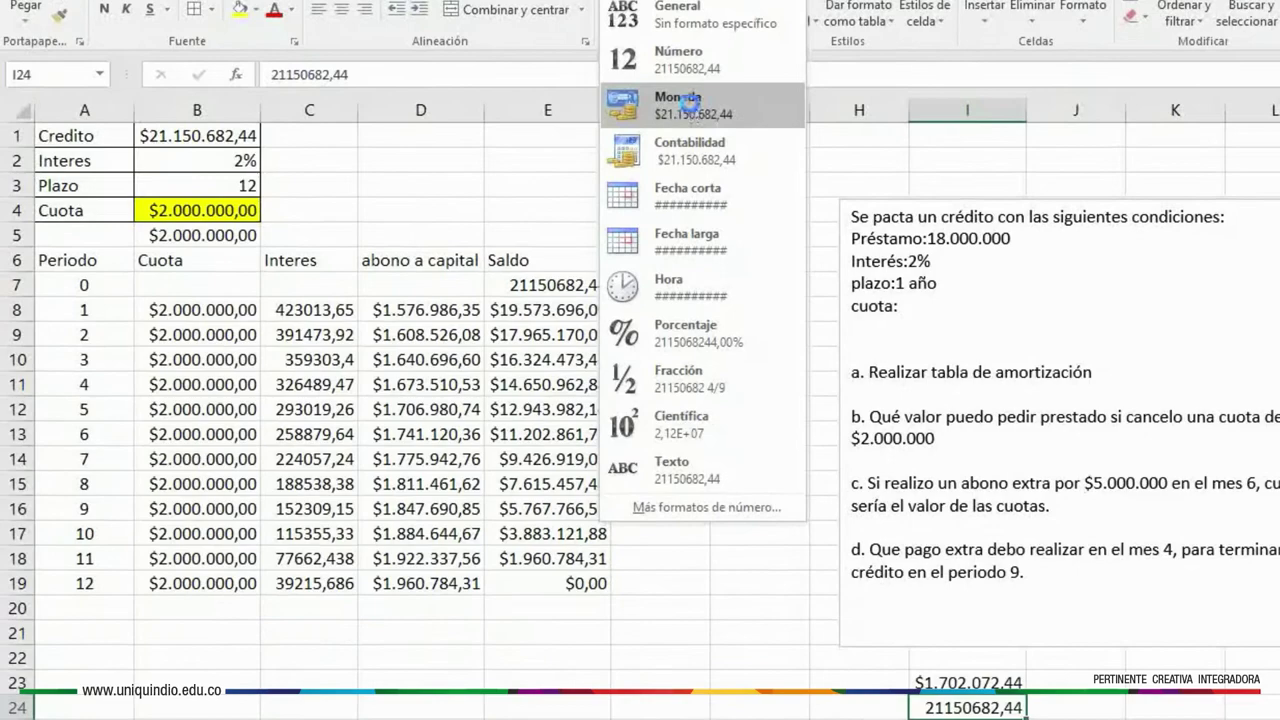
click(706, 180)
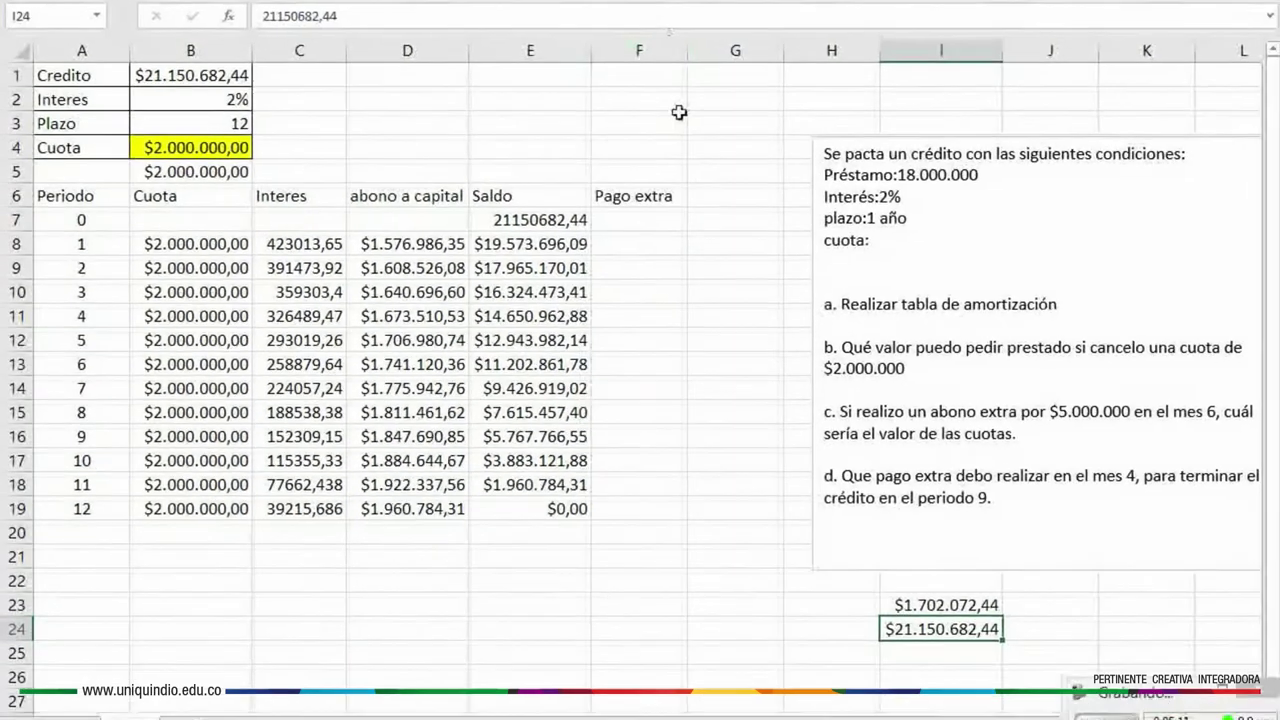
click(1080, 594)
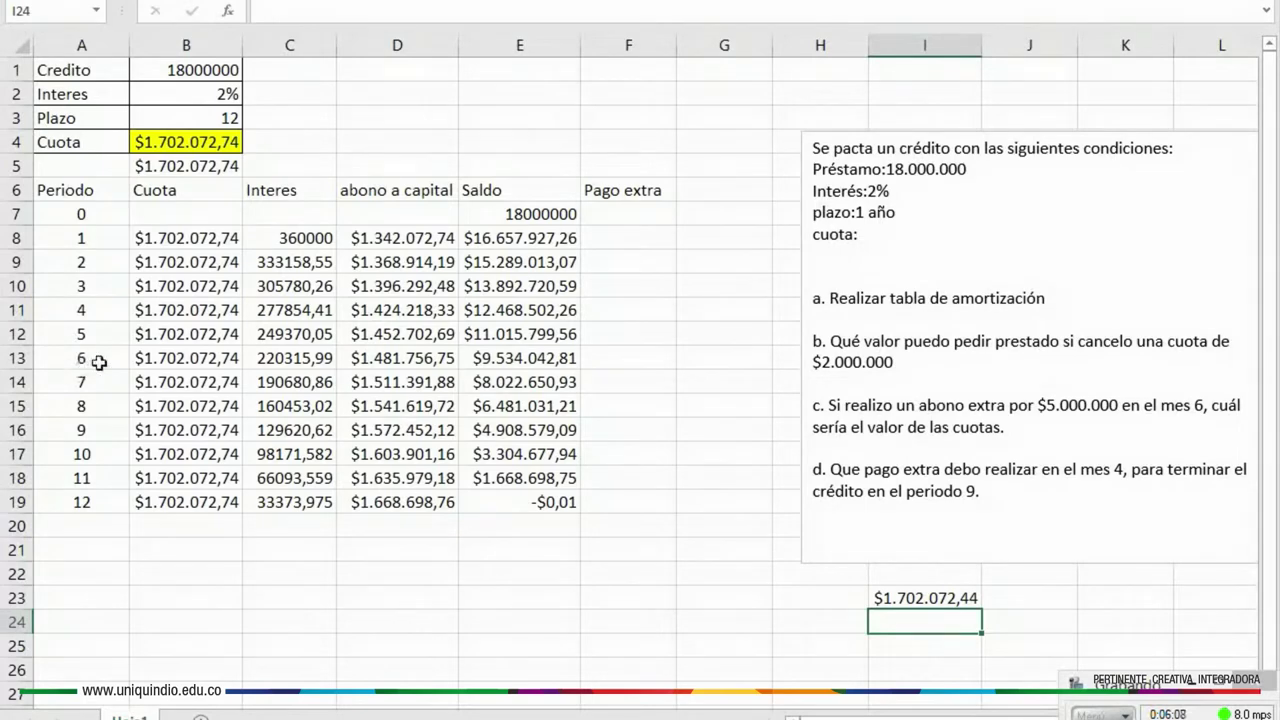
Enter an extra payment of 5000000 for period 6 in F13 for question c
click(617, 358)
text(5)
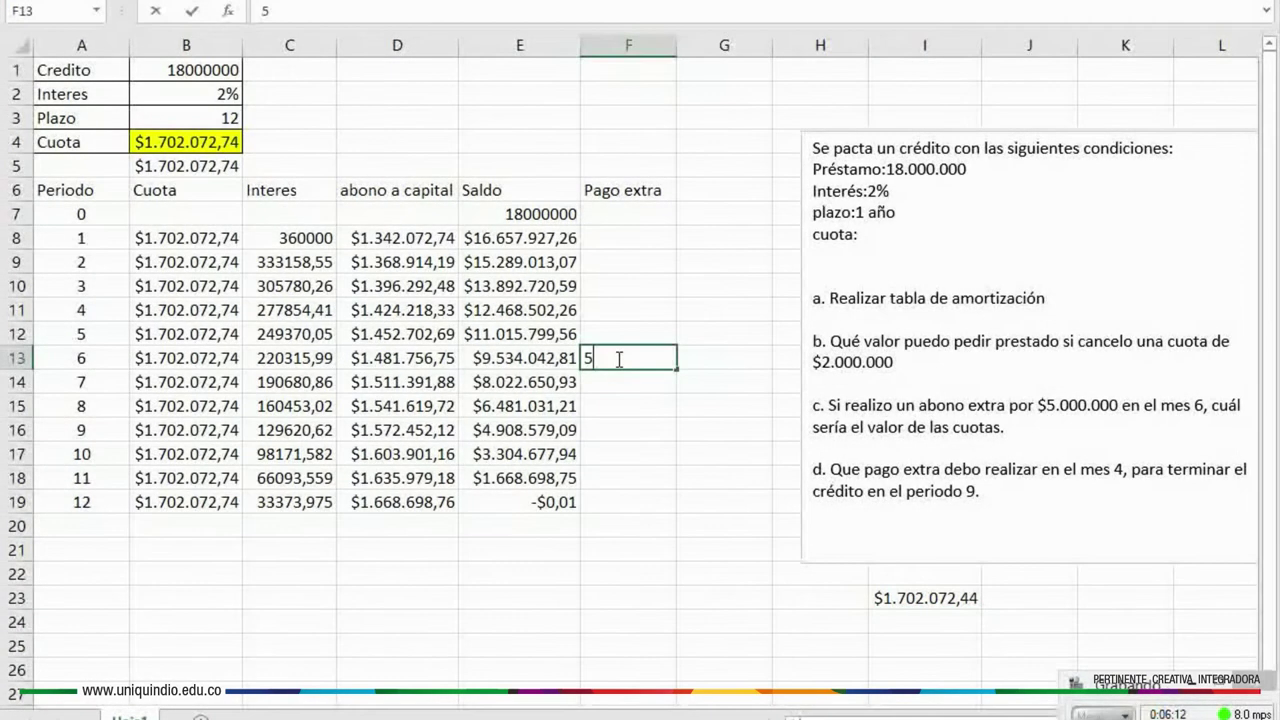
text(00000)
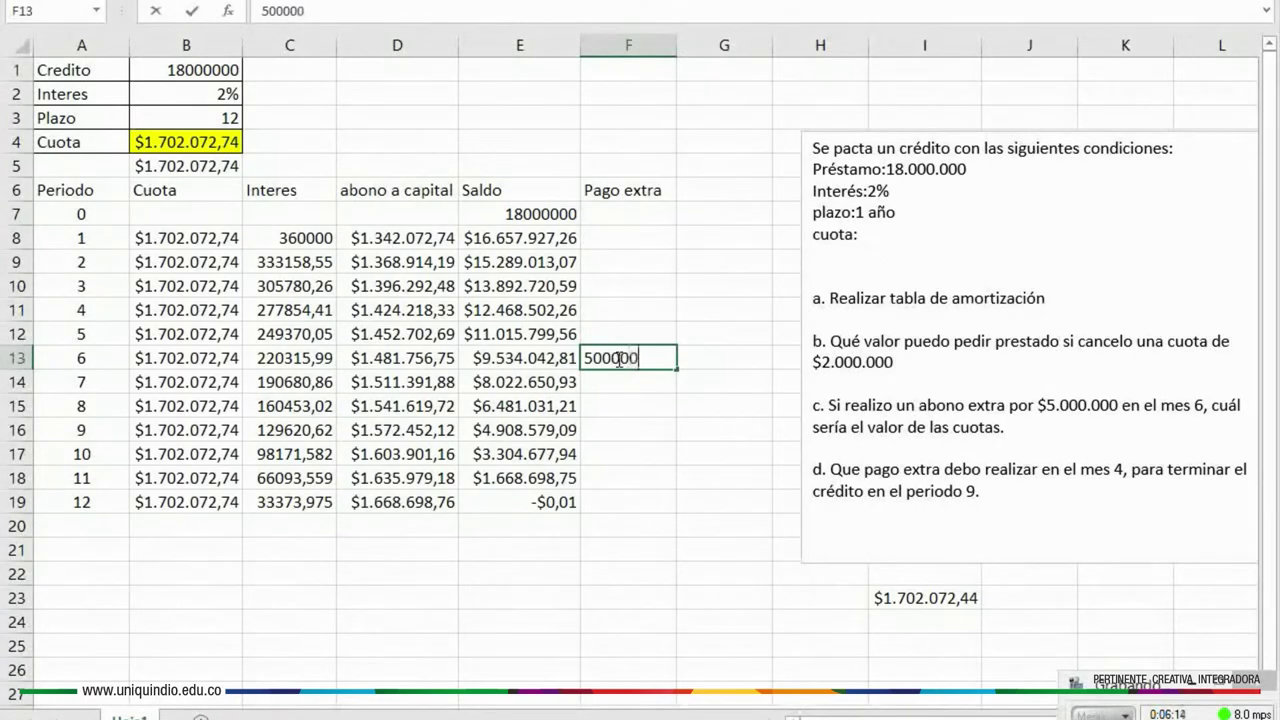
text(0)
click(723, 288)
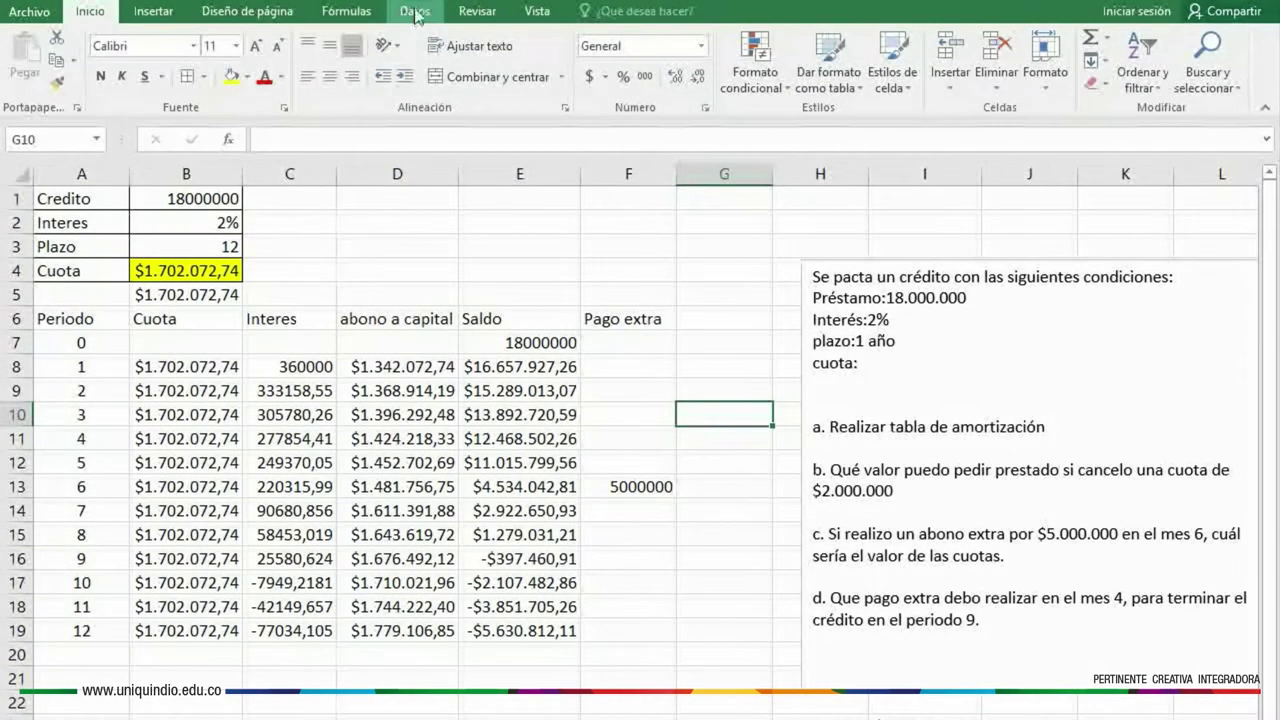
Use Goal Seek (Buscar objetivo) to bring the period 12 Saldo, E19, to 0 by changing the instalment in B5, and accept the solution
click(415, 8)
click(838, 78)
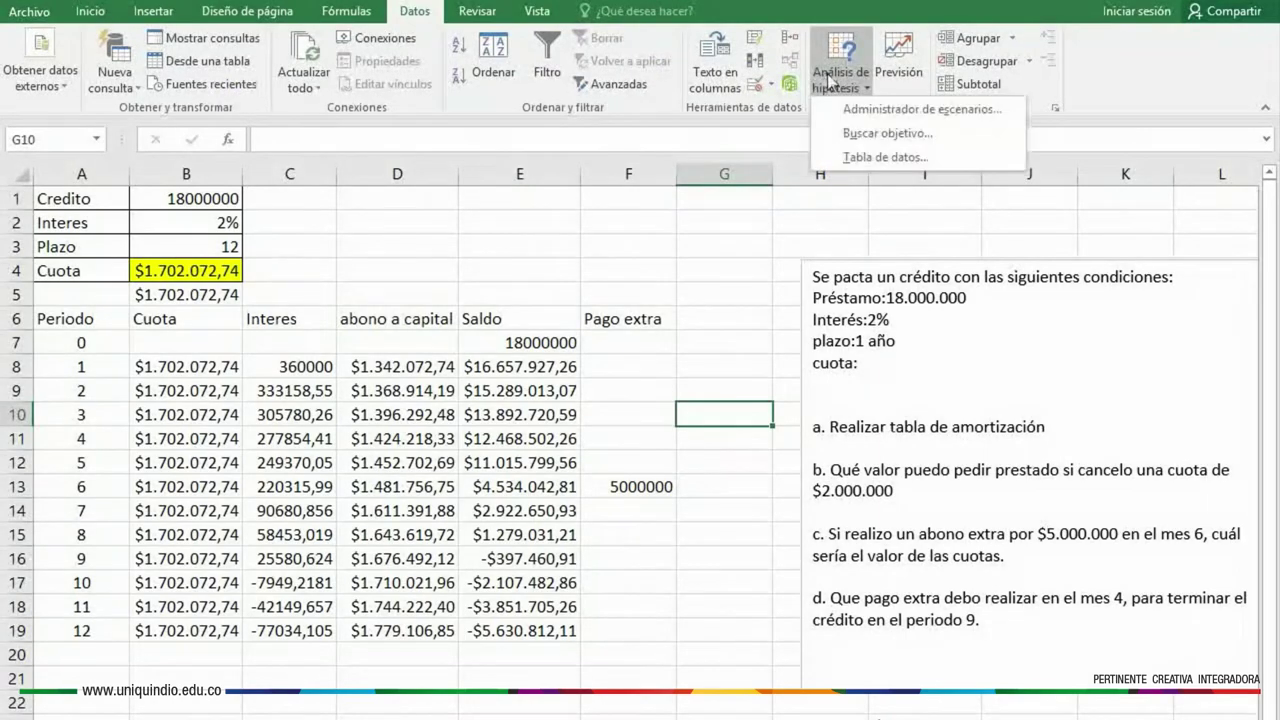
click(878, 134)
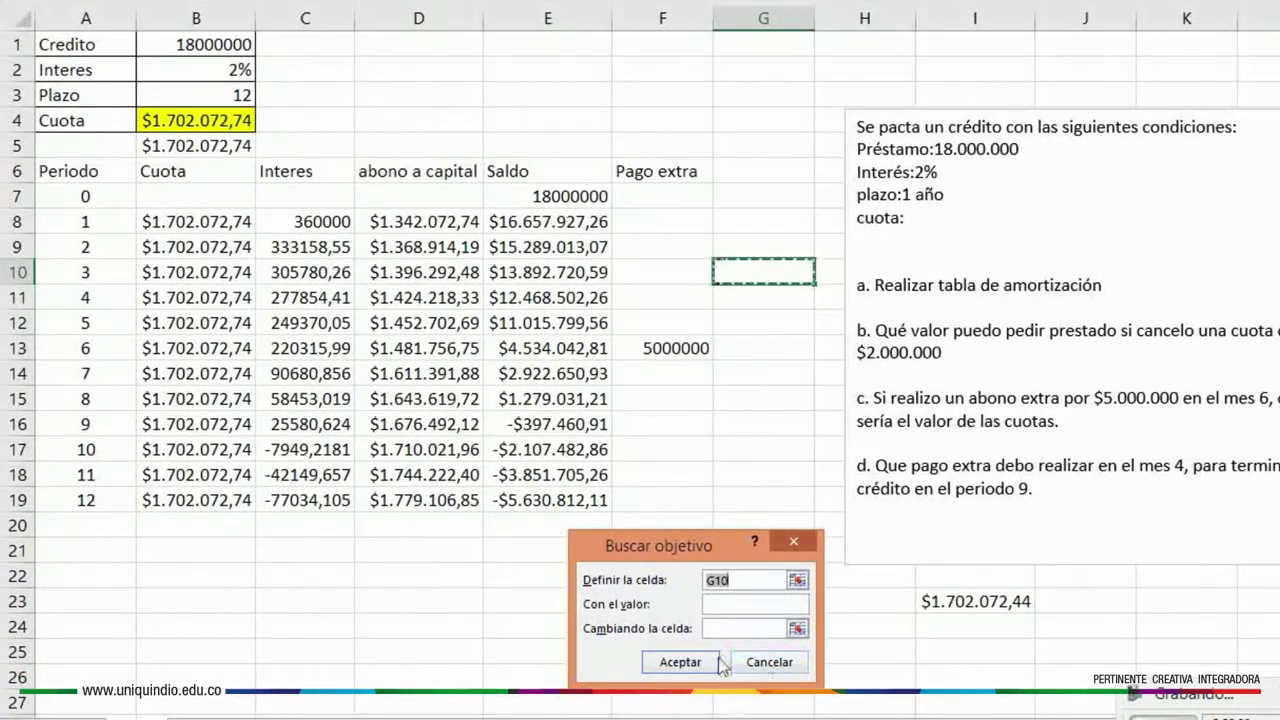
key(BackSpace)
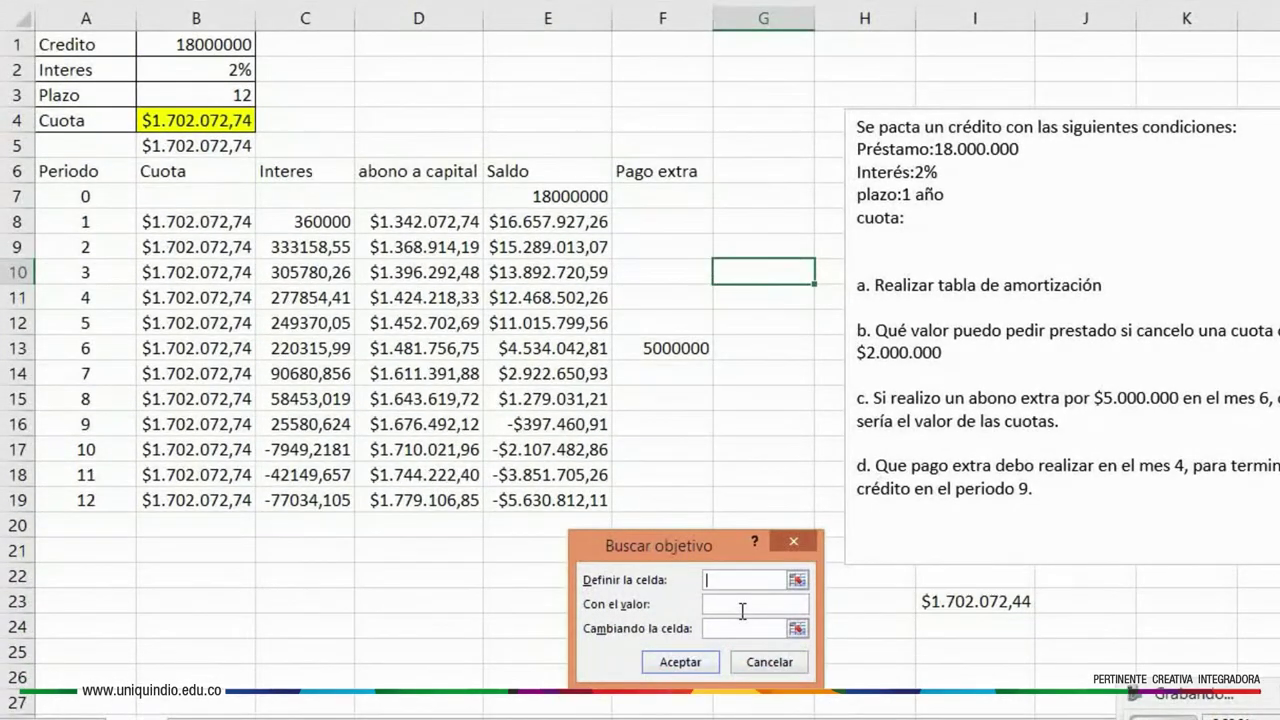
click(565, 500)
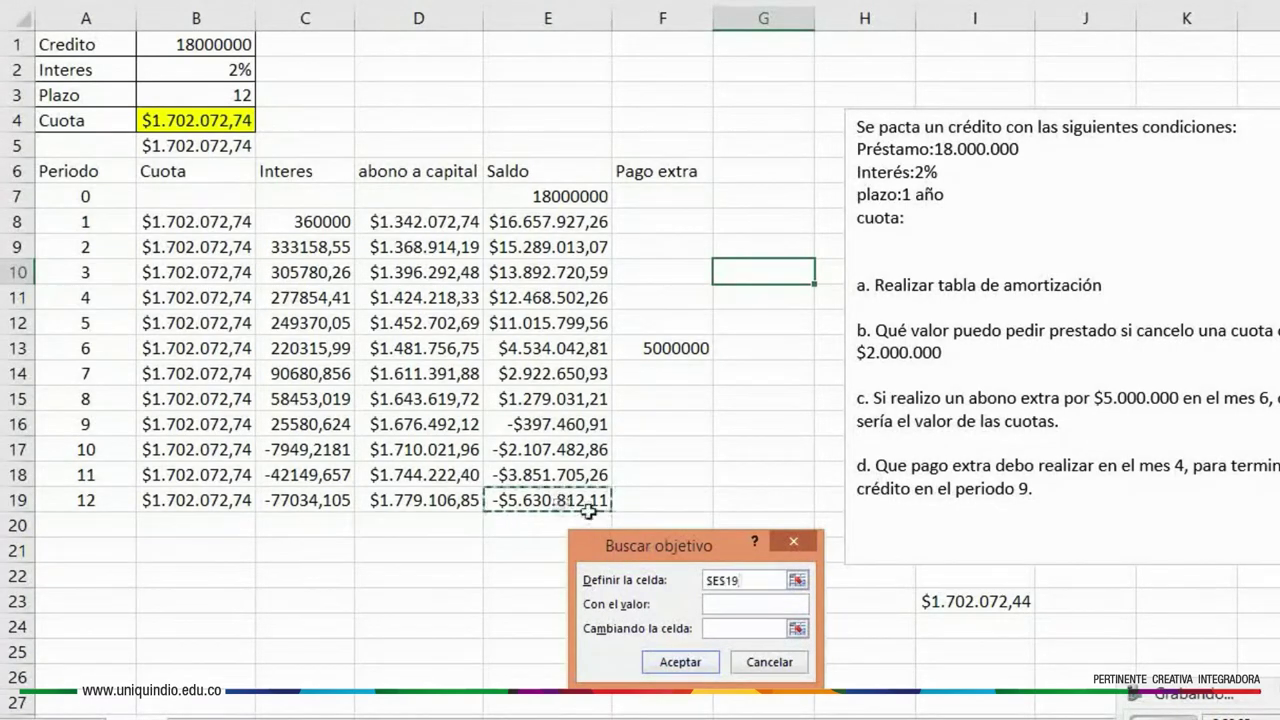
click(745, 603)
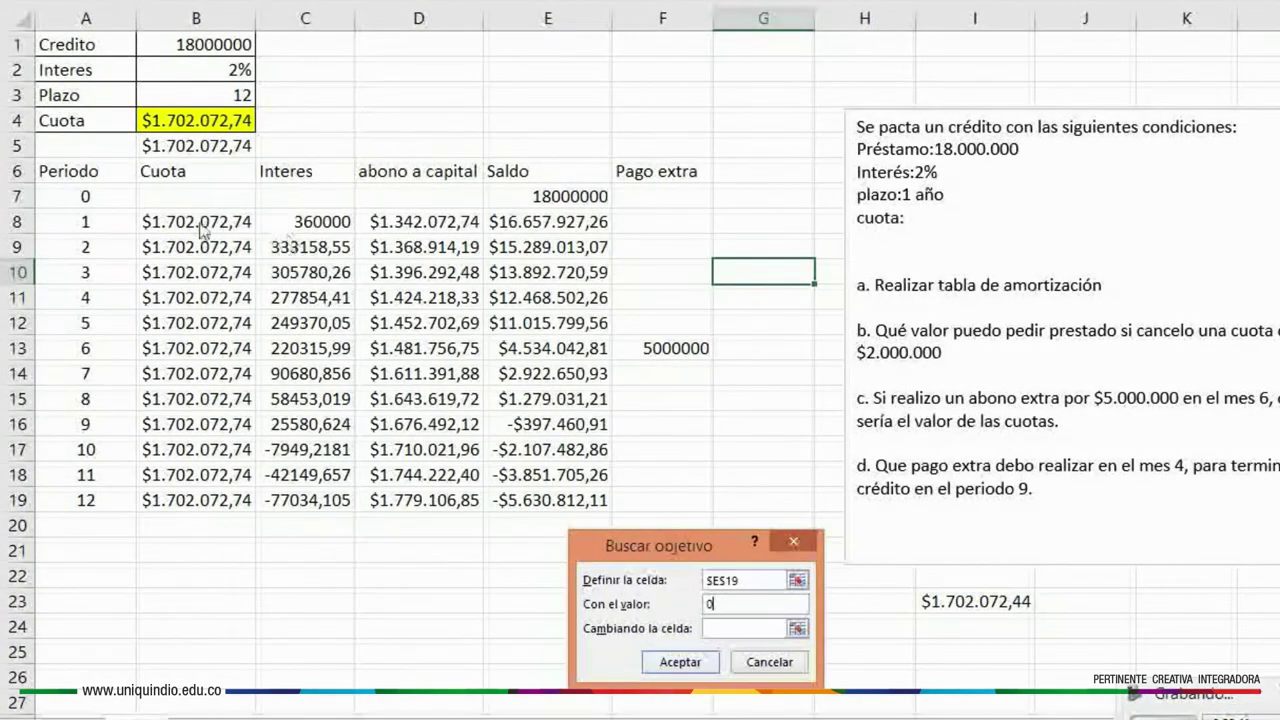
click(745, 628)
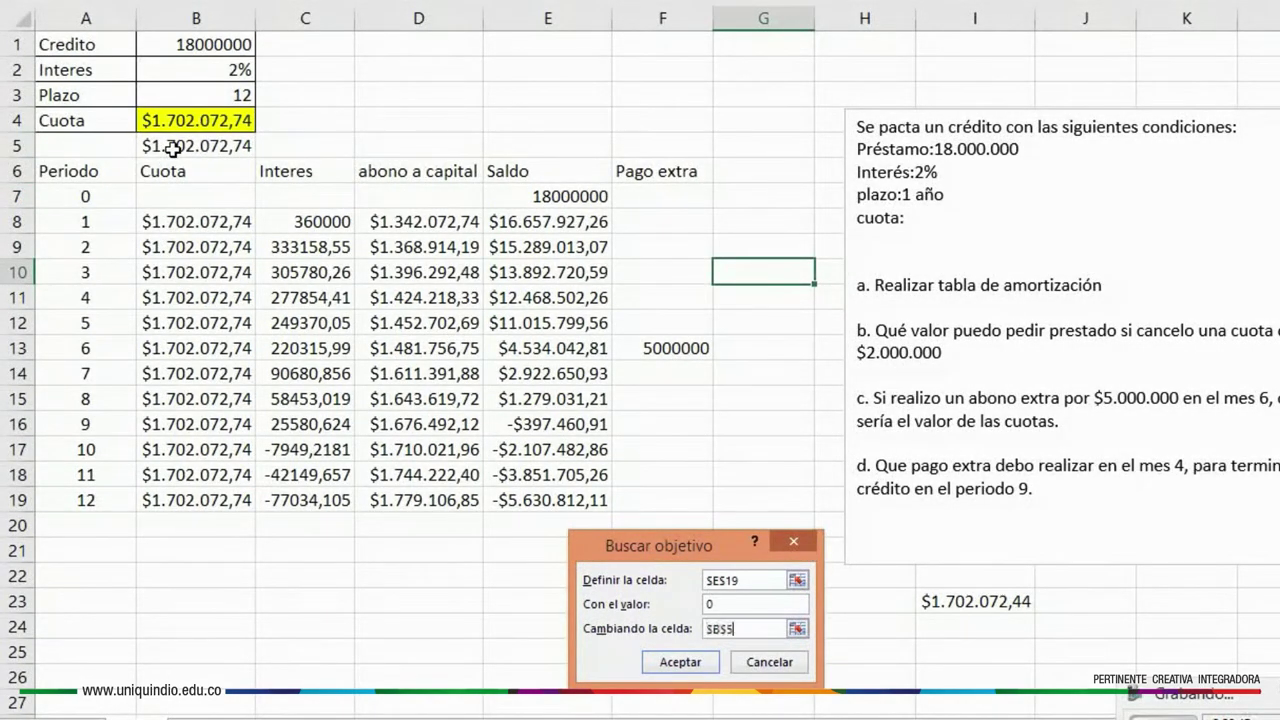
click(680, 660)
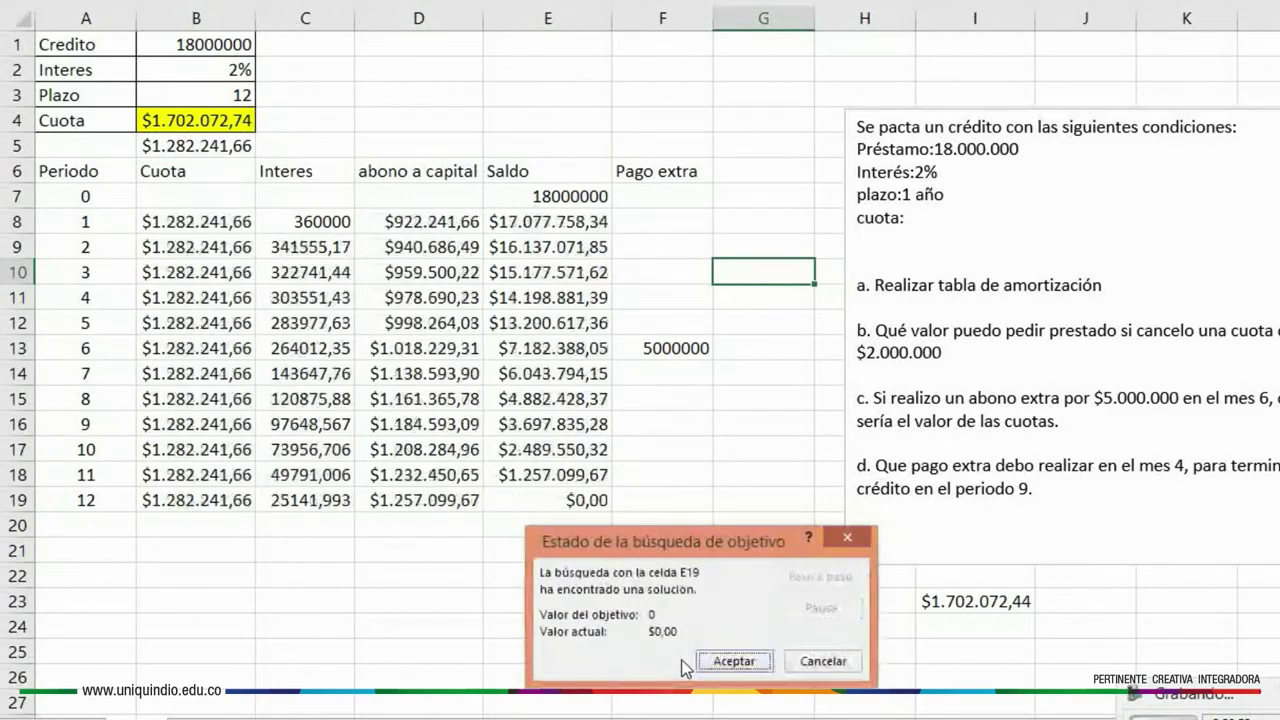
click(740, 662)
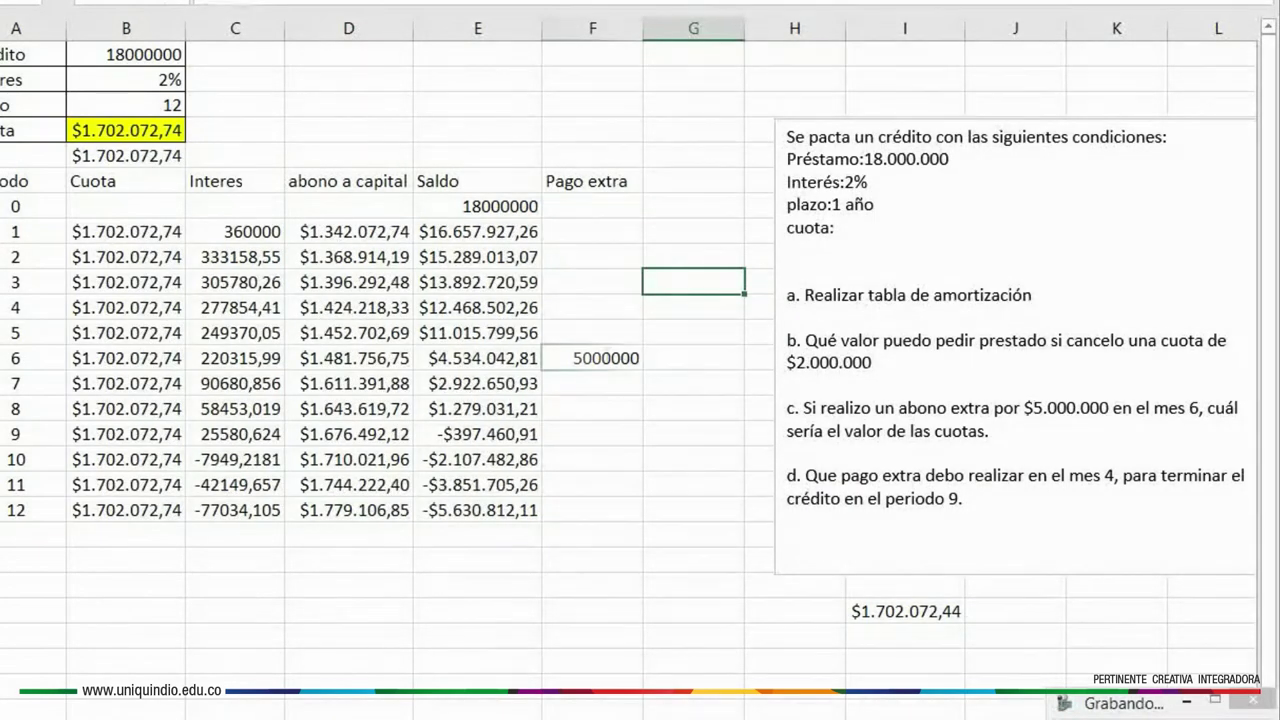
Clear the period 6 extra payment in F13 and select the period 4 Pago extra cell, F11
click(607, 357)
key(Delete)
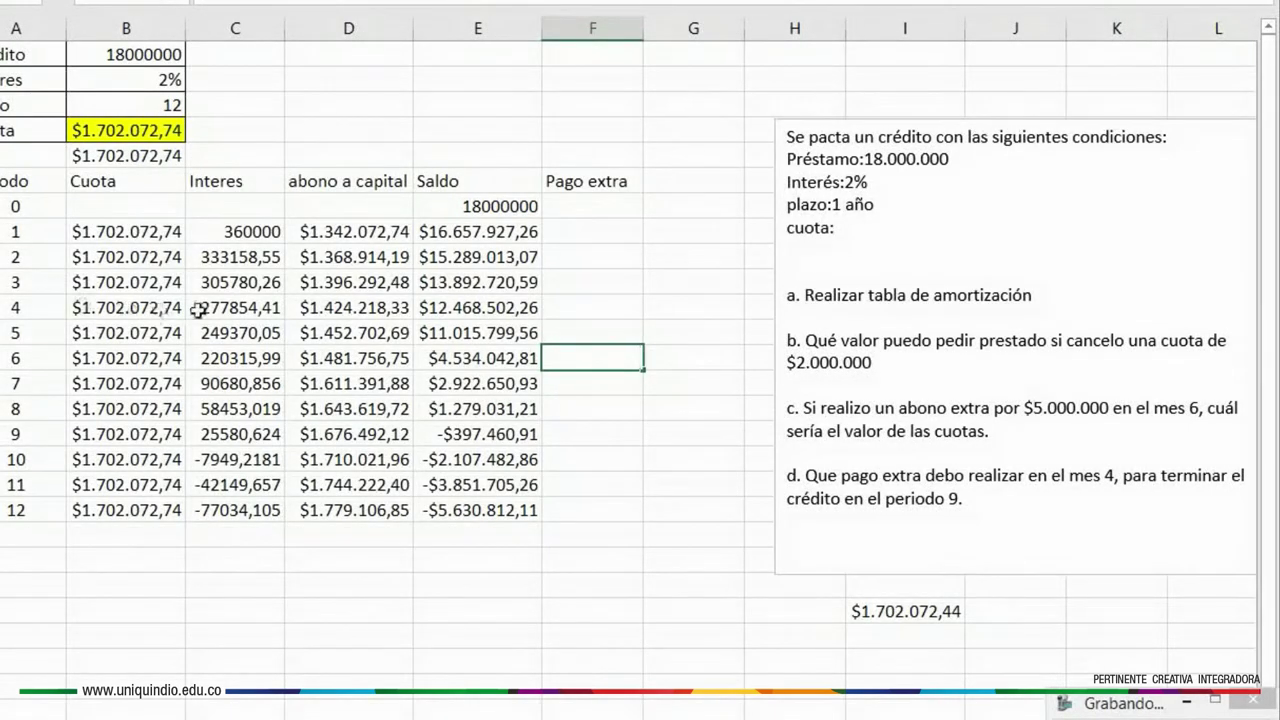
click(570, 307)
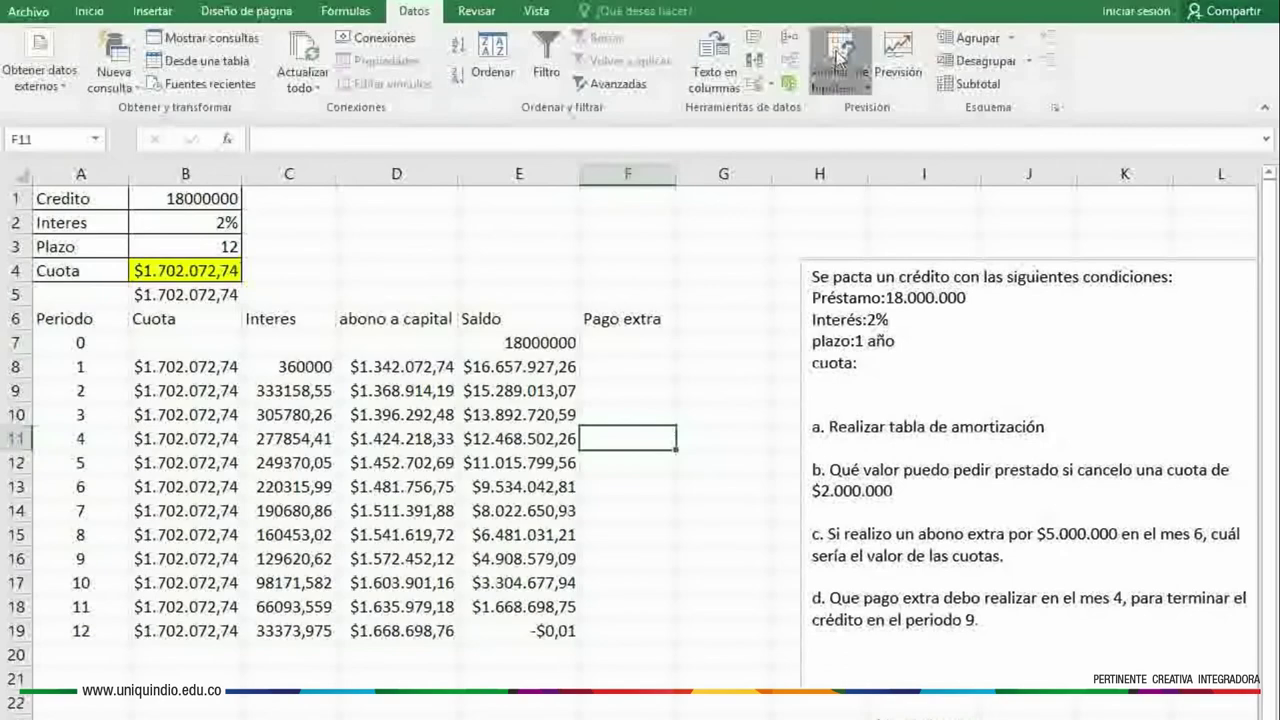
Use Goal Seek (Buscar objetivo) to bring the period 9 Saldo, E16, to 0 by changing the extra payment in F11, and accept the solution
click(832, 20)
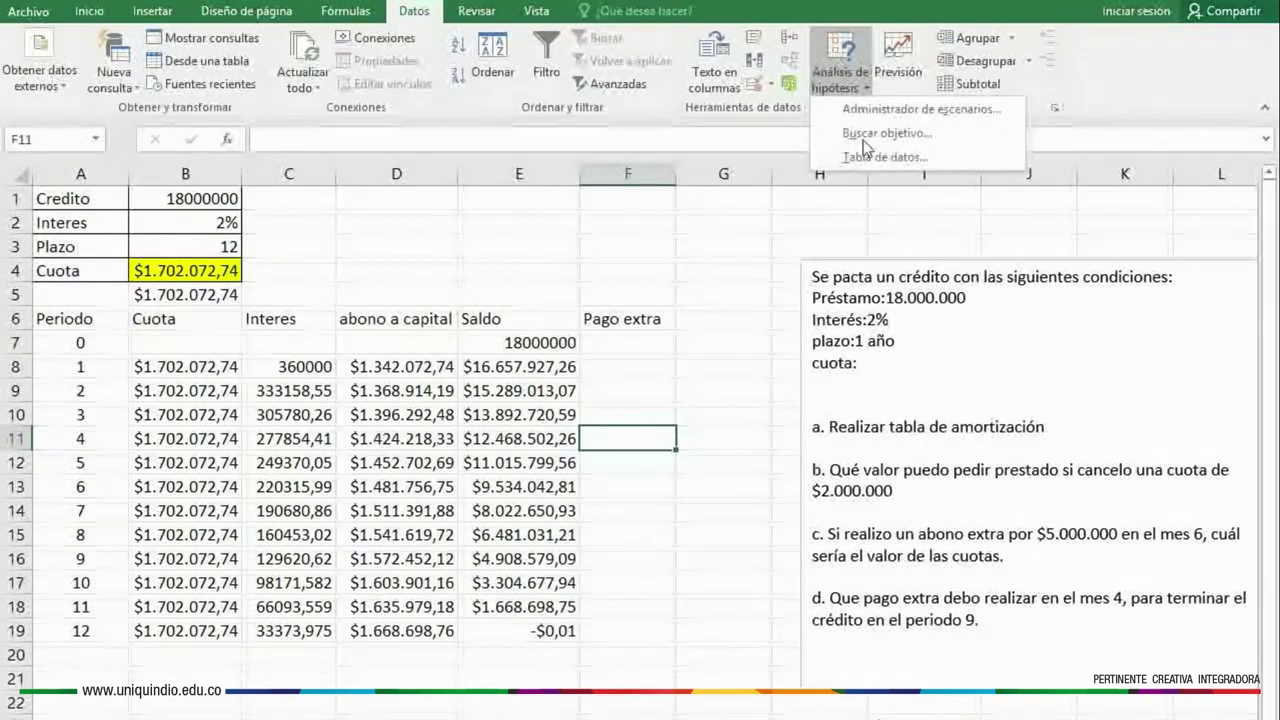
click(871, 133)
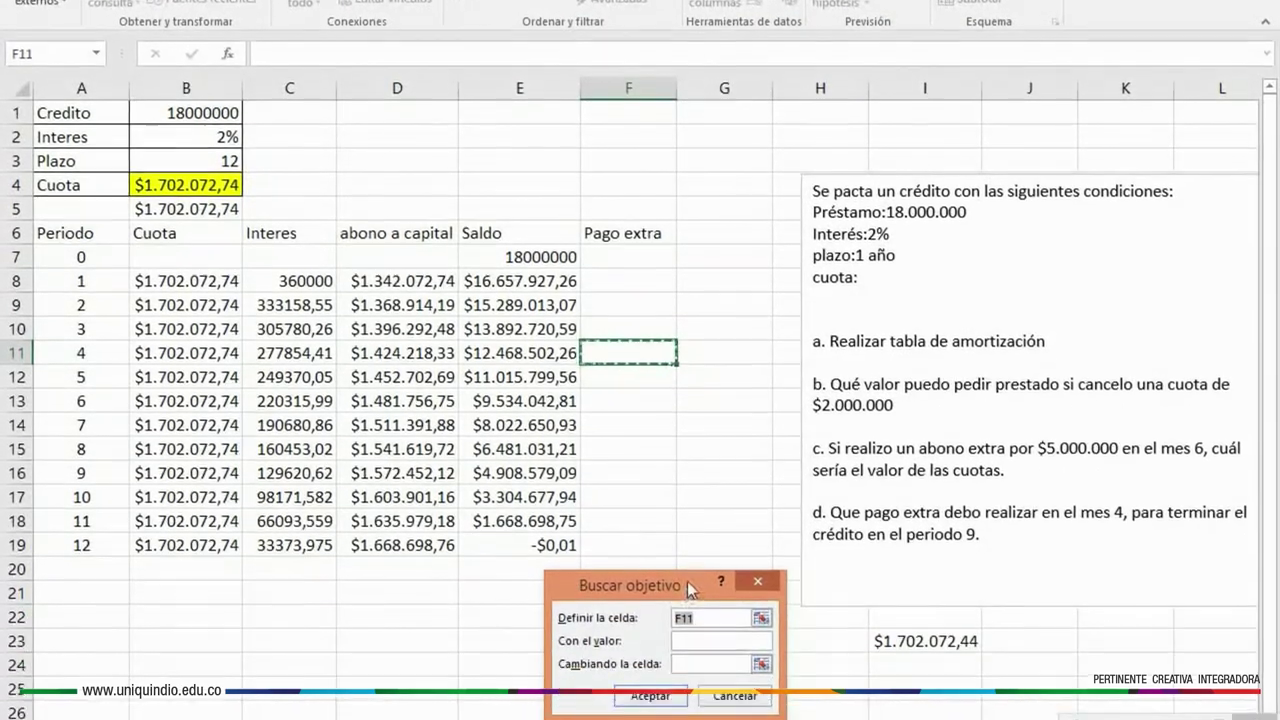
drag(687, 581, 671, 601)
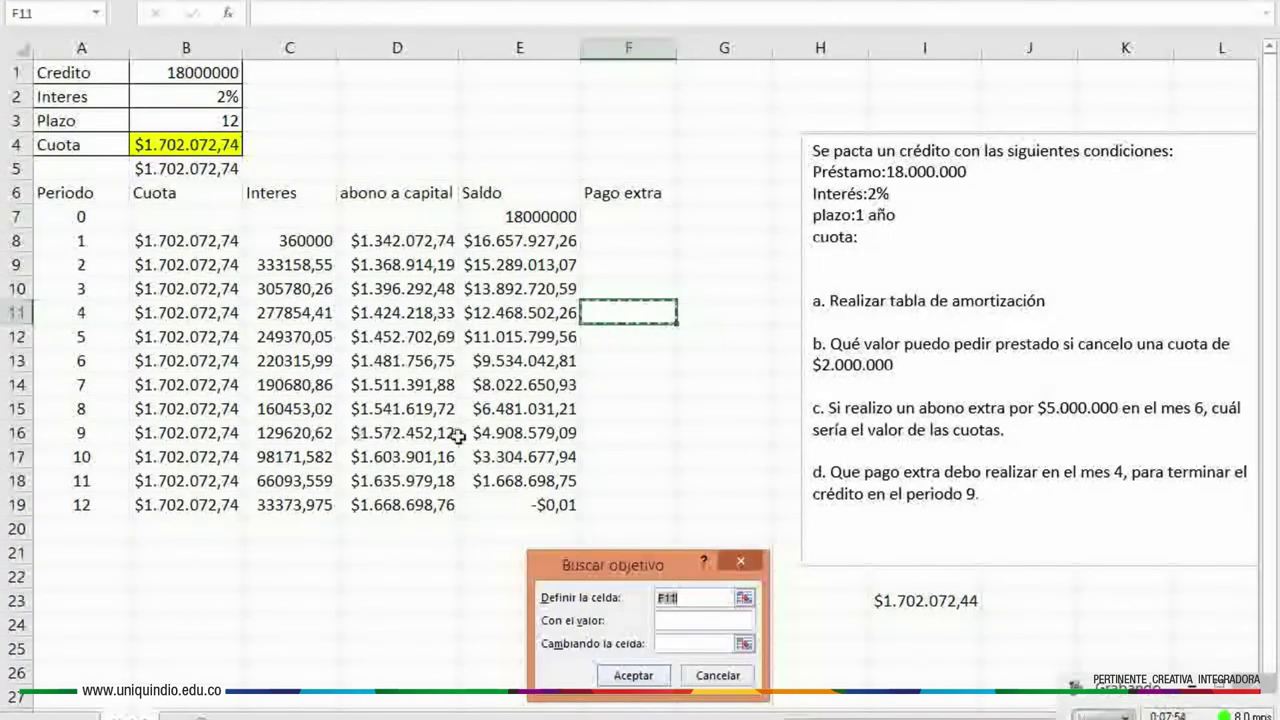
click(520, 431)
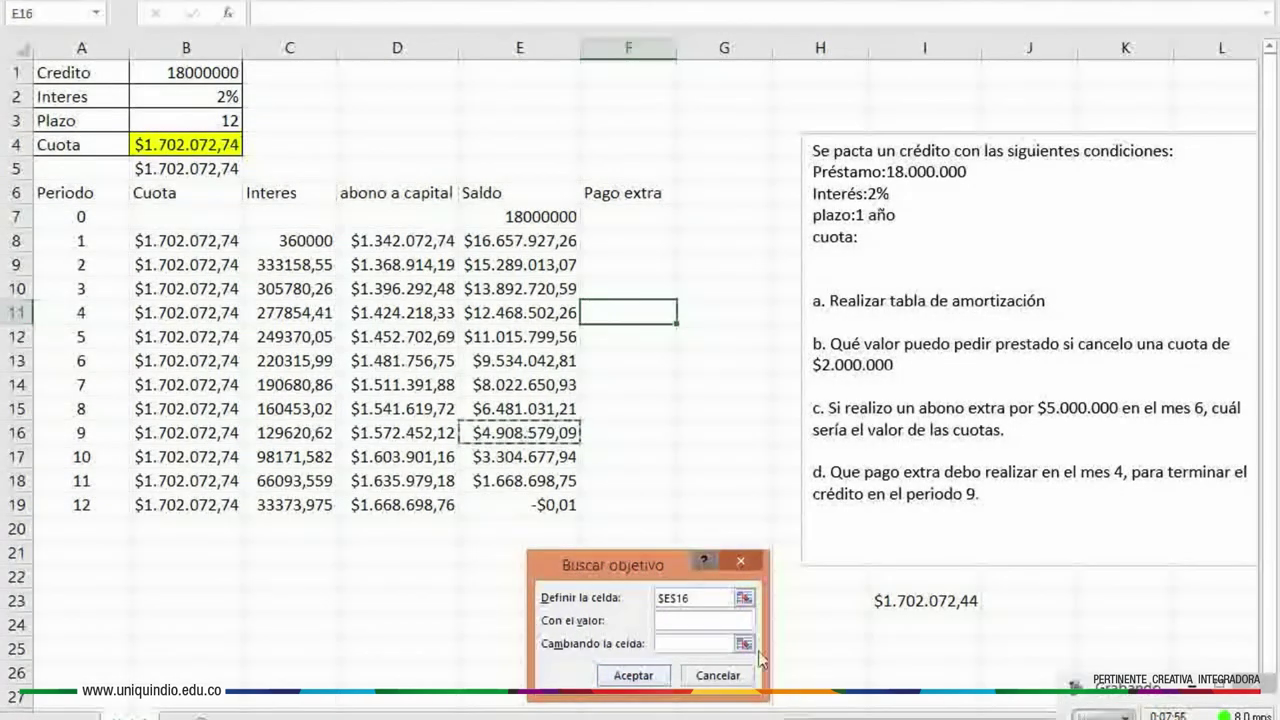
click(702, 621)
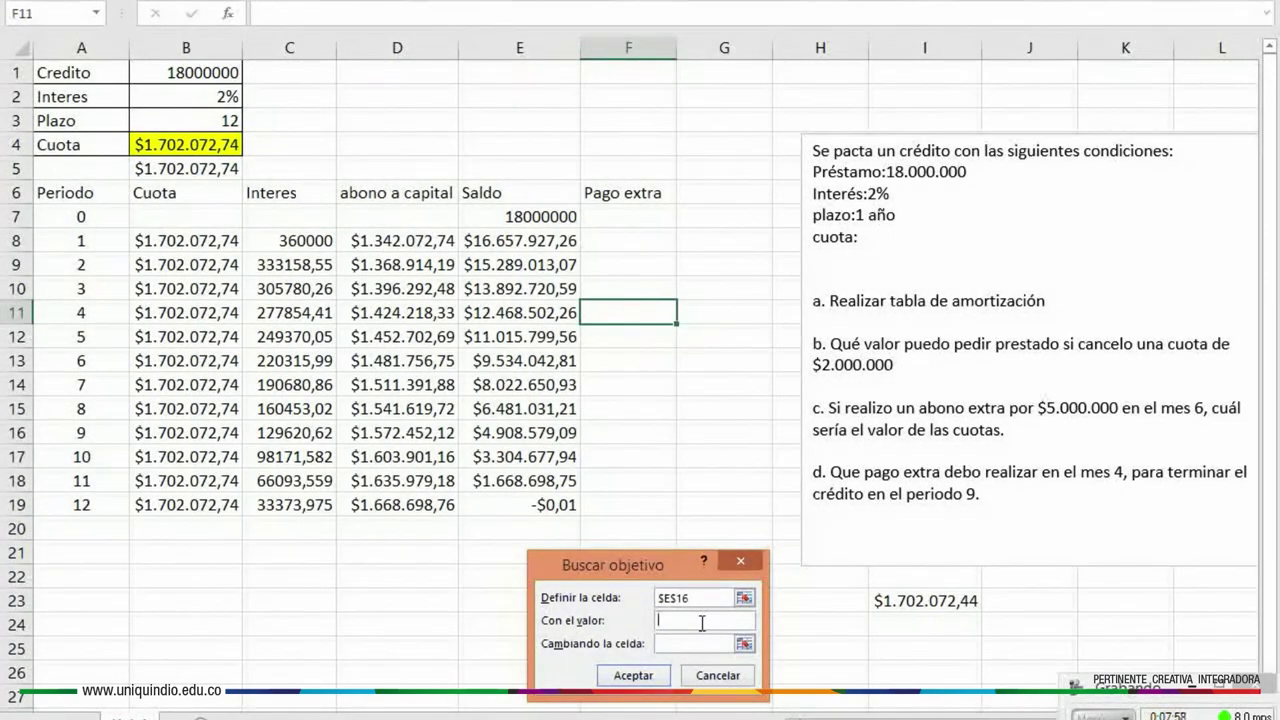
text(0)
click(631, 313)
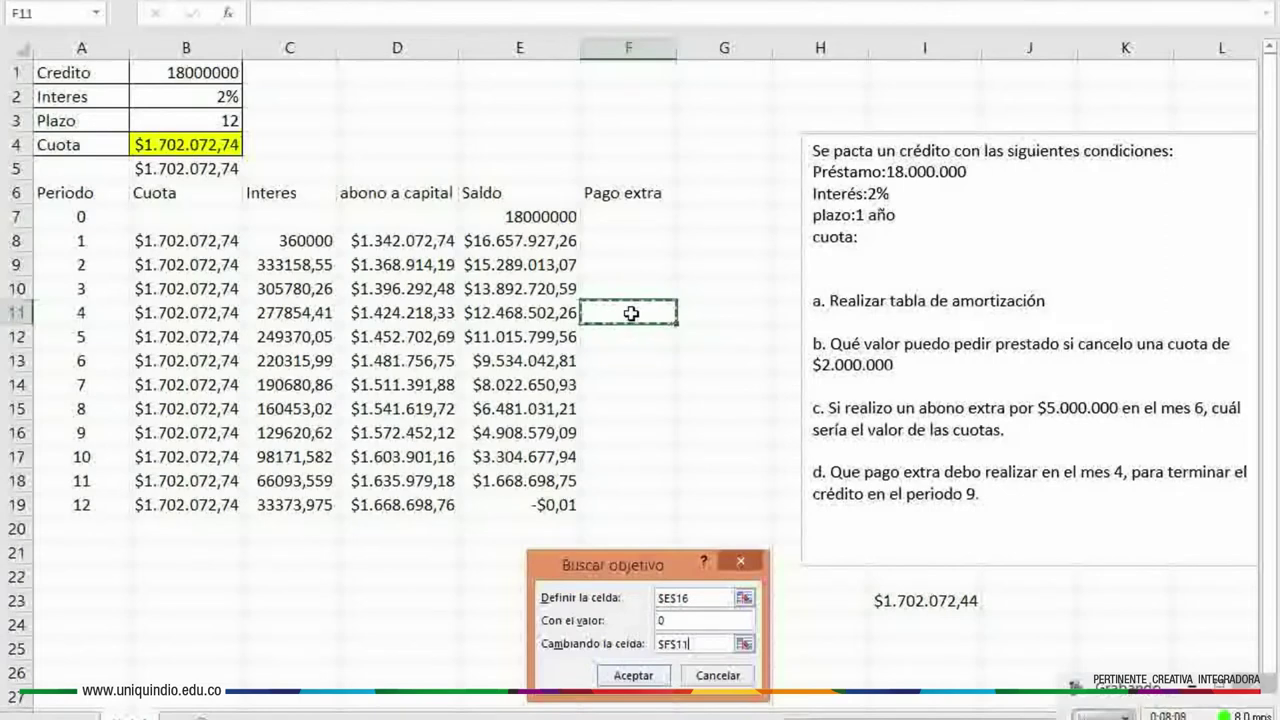
click(636, 676)
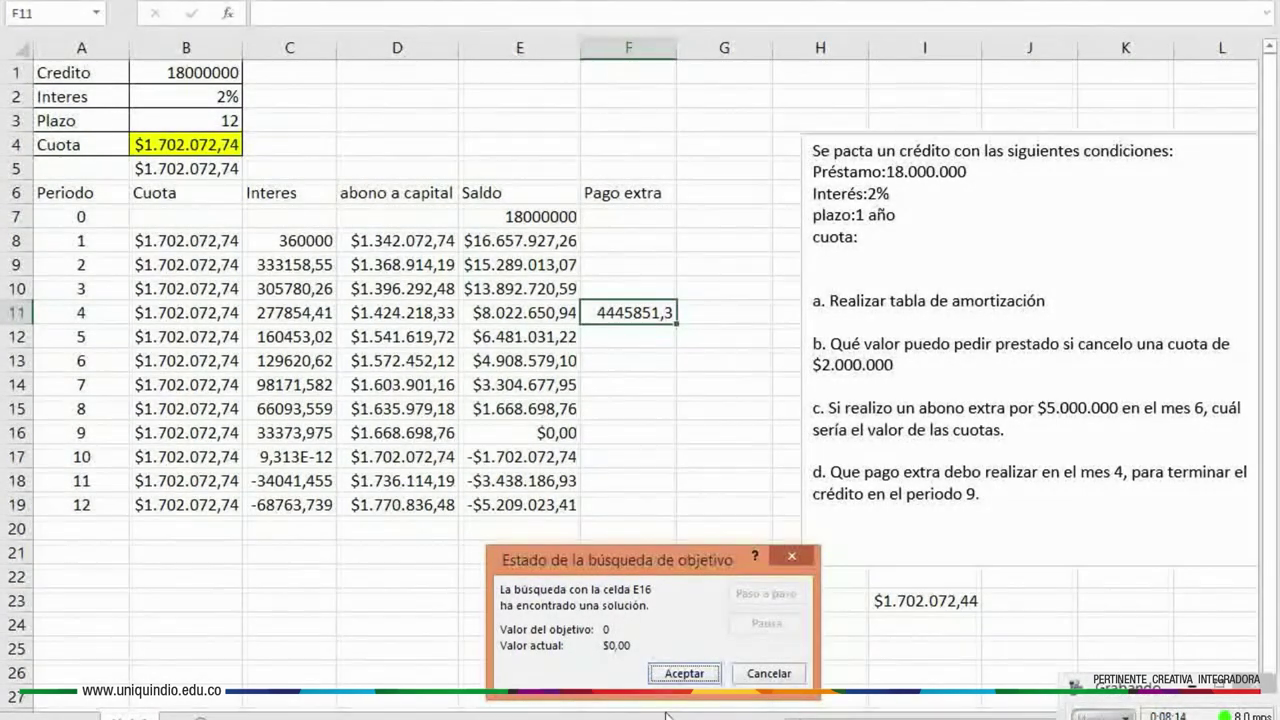
click(668, 674)
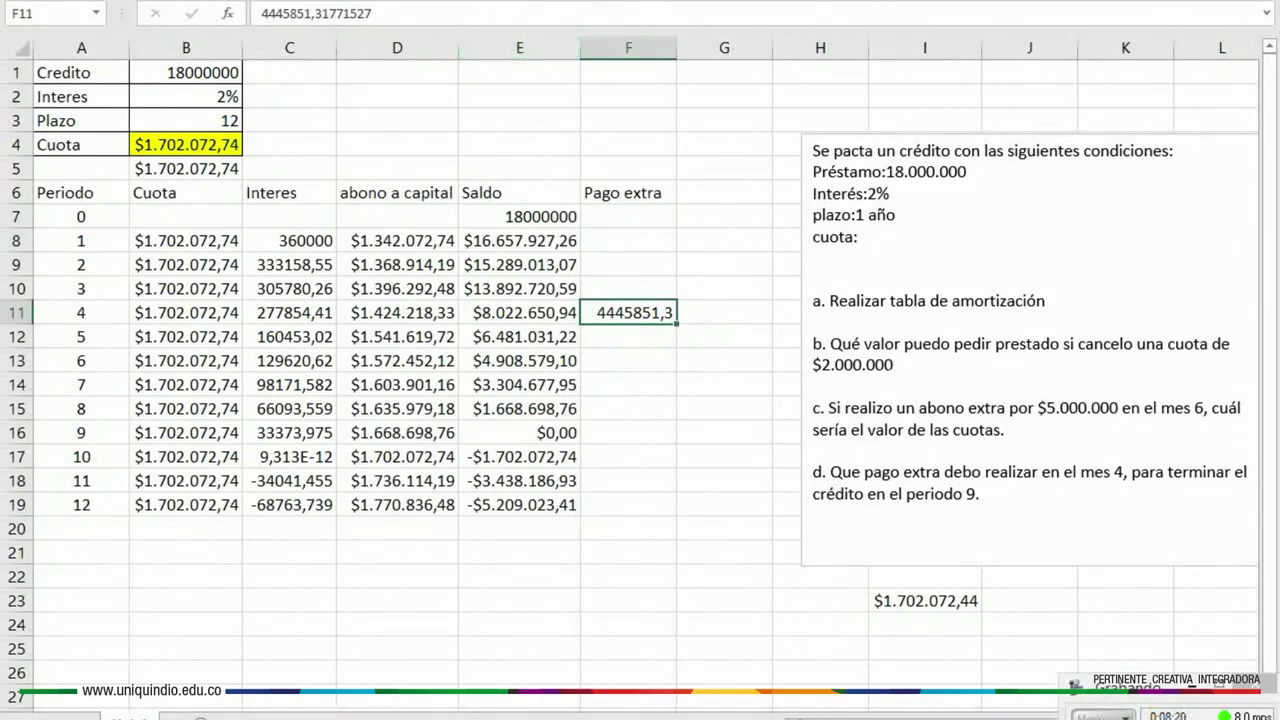
Format the period 4 extra payment in F11 as Moneda and deselect it
click(700, 2)
click(657, 40)
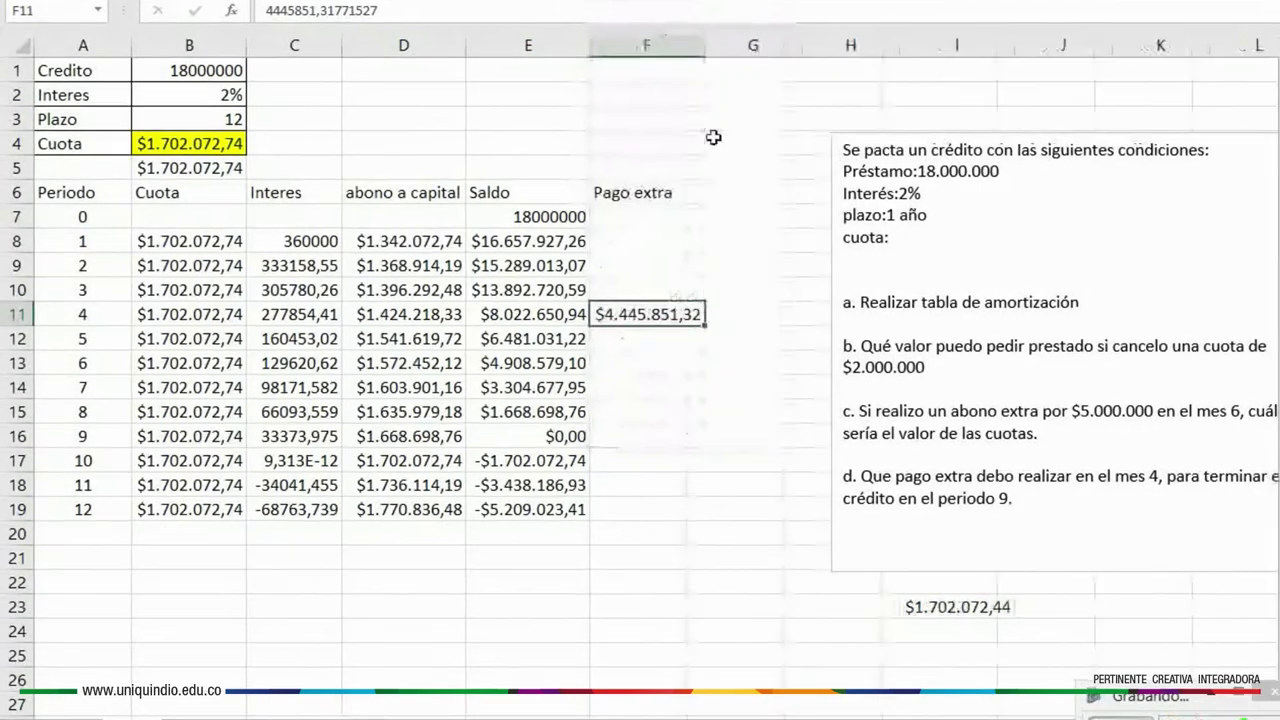
click(753, 485)
click(753, 558)
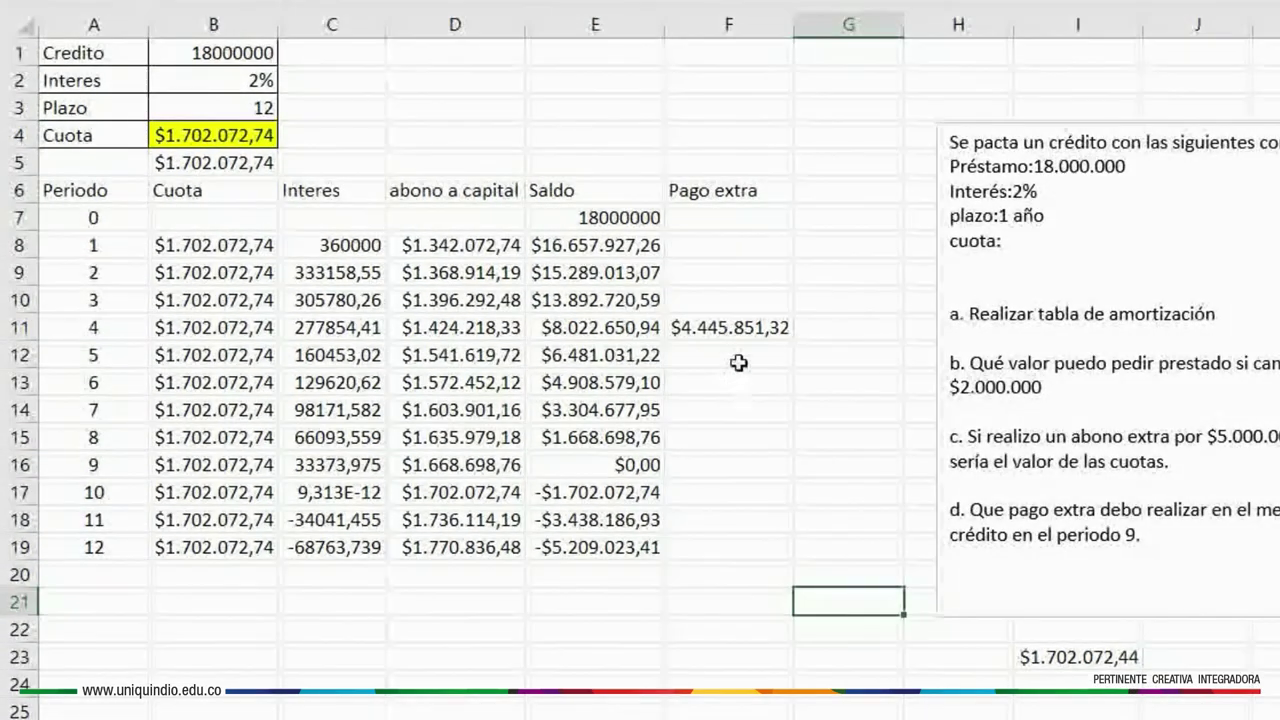